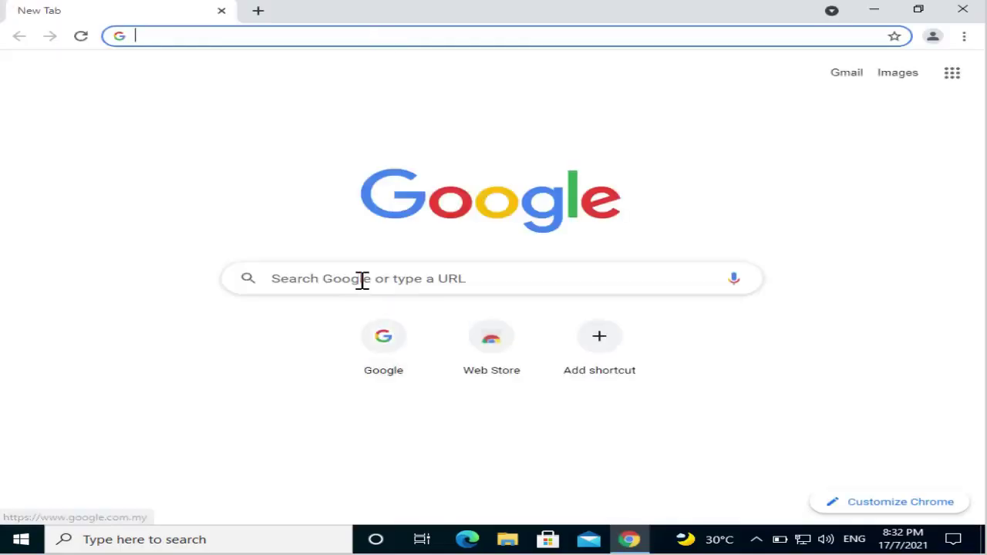
# Search Google for "nmap download" and open the Windows result from nmap.org.
pyautogui.click(362, 279)
pyautogui.write('nmap downloa')
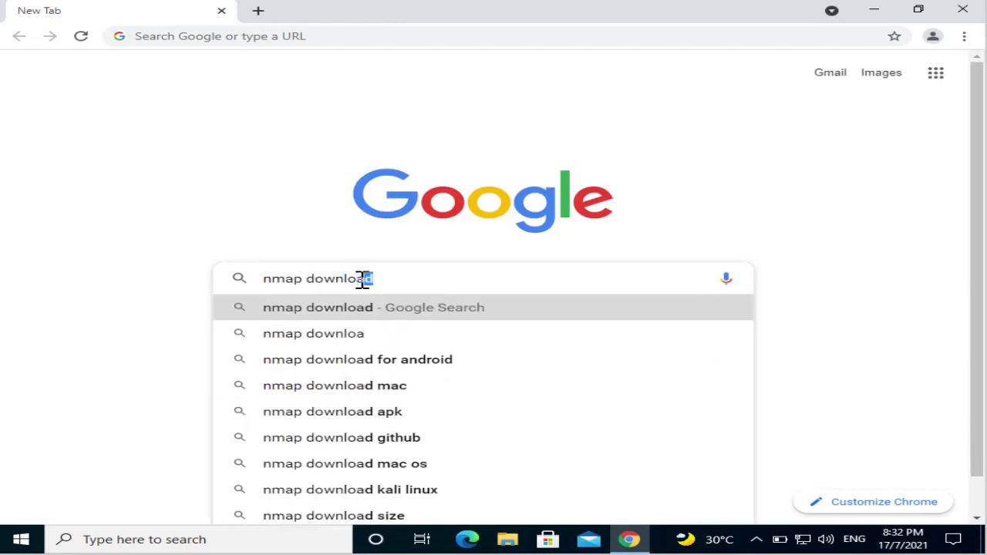
pyautogui.write('d')
pyautogui.press('Return')
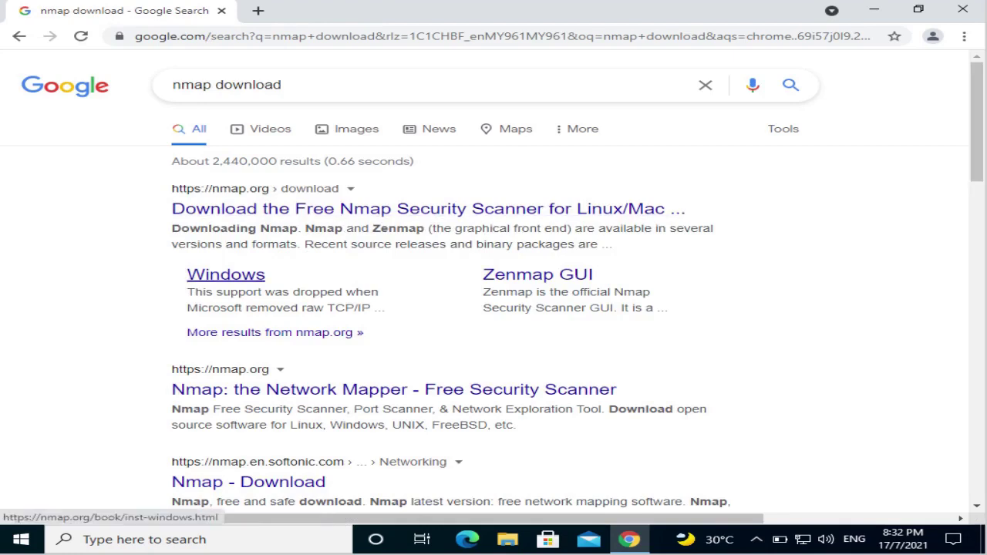
pyautogui.click(226, 275)
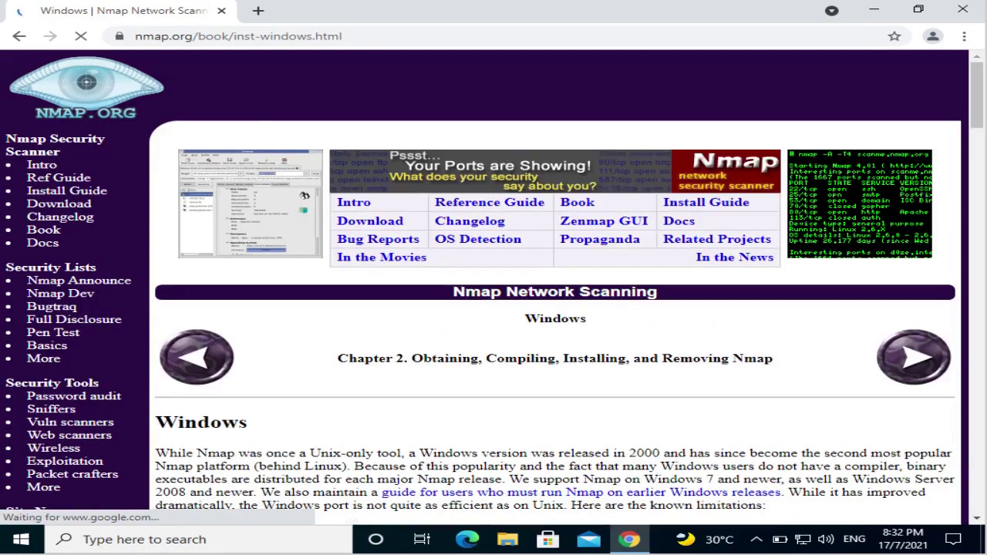
# Look through the Nmap Windows guide, from the known limitations to the sections on installing, compiling and executing Nmap.
pyautogui.scroll(-5, 494, 298)
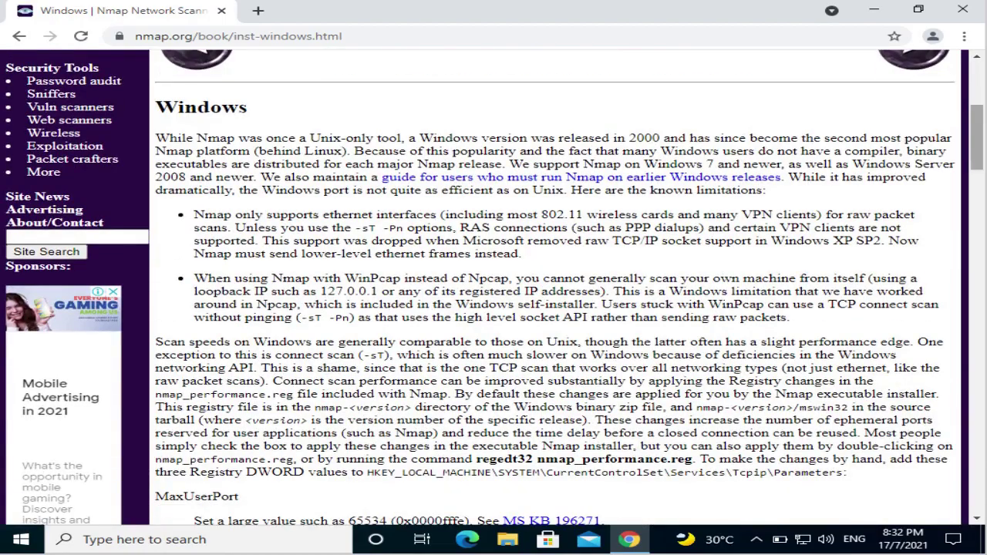
pyautogui.scroll(-6, 494, 289)
pyautogui.scroll(-5, 494, 290)
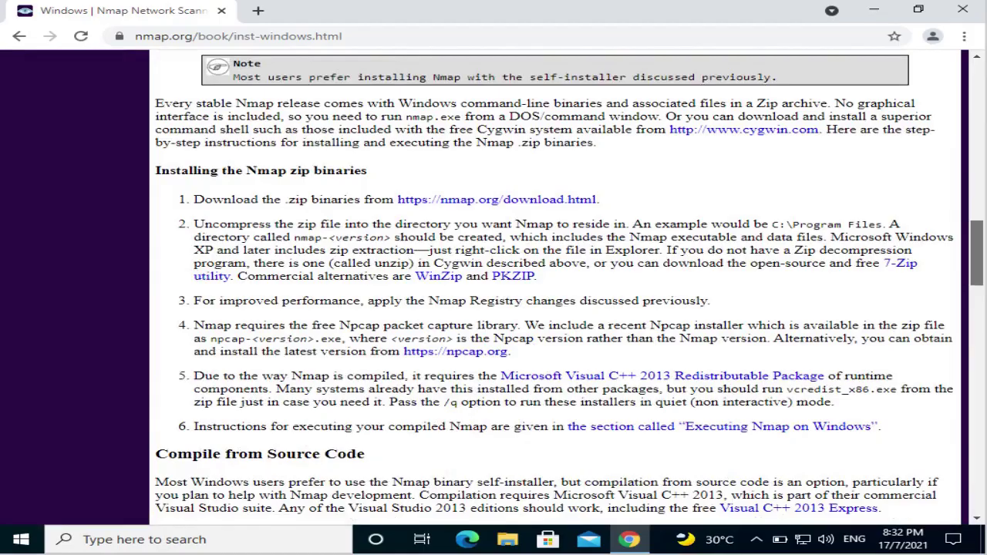
pyautogui.scroll(-5, 494, 289)
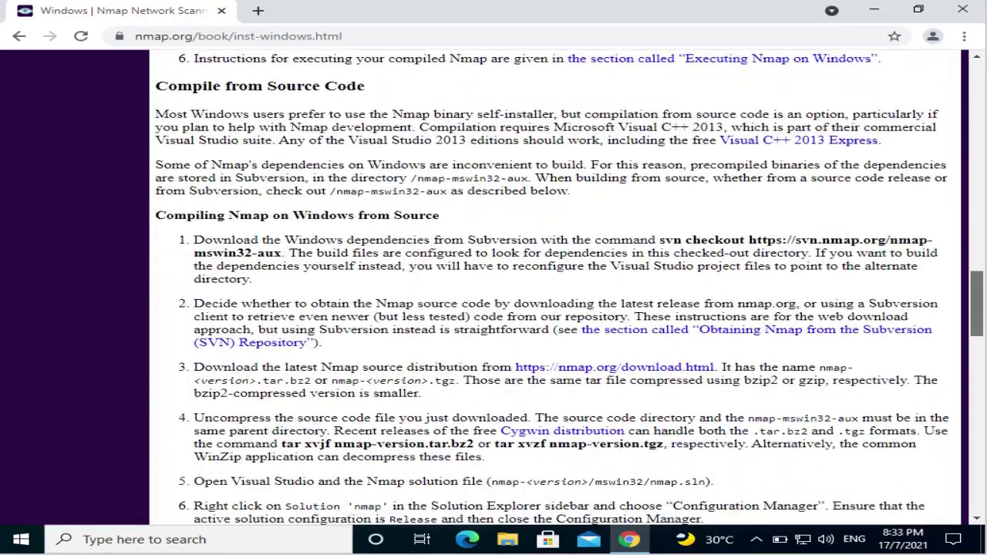
pyautogui.scroll(-3, 494, 289)
pyautogui.scroll(-4, 493, 290)
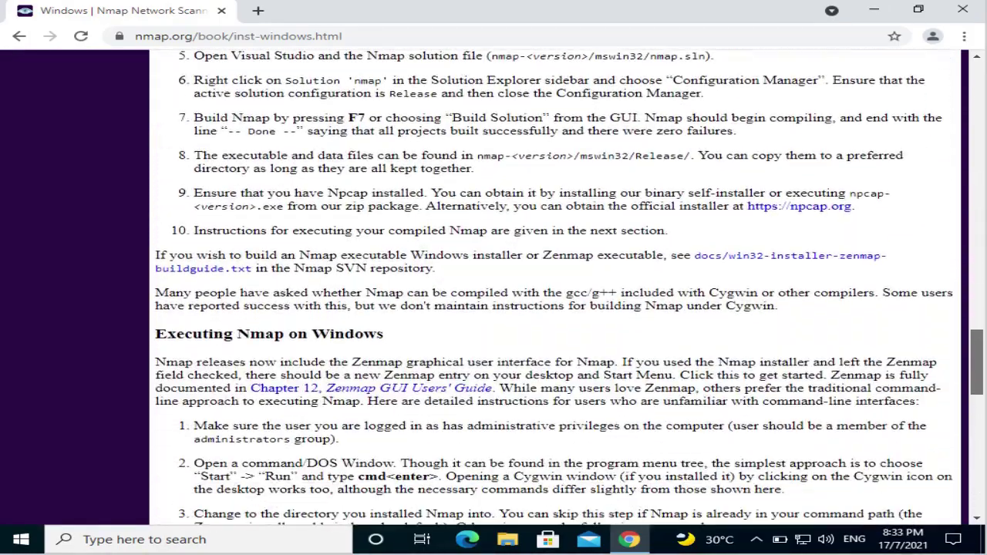
pyautogui.scroll(-1, 494, 289)
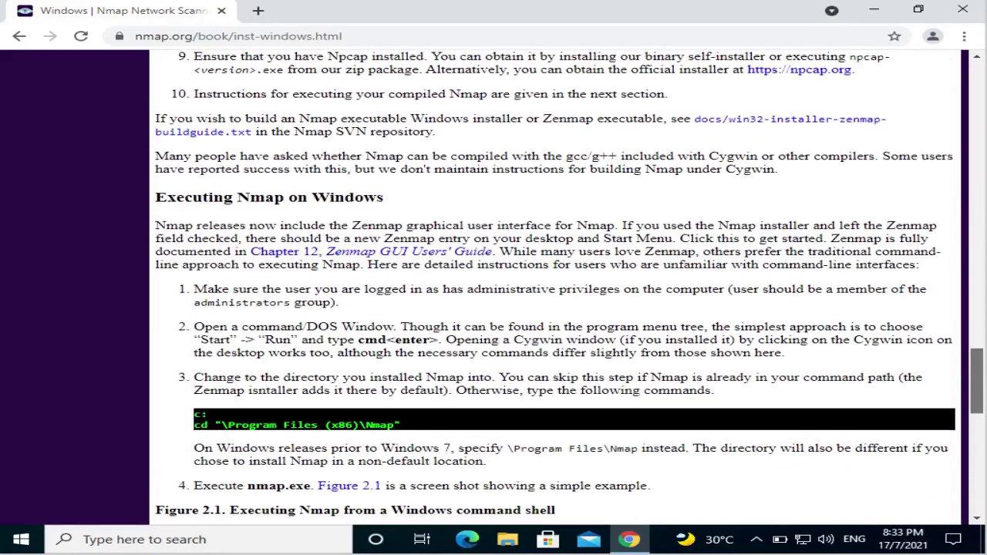
pyautogui.scroll(-2, 494, 289)
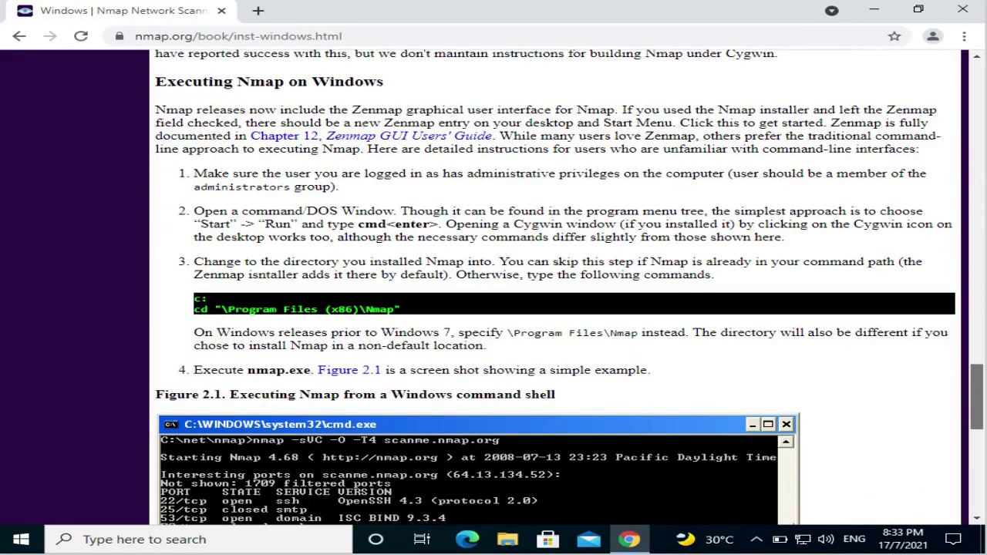
pyautogui.scroll(-8, 494, 289)
pyautogui.scroll(20, 493, 289)
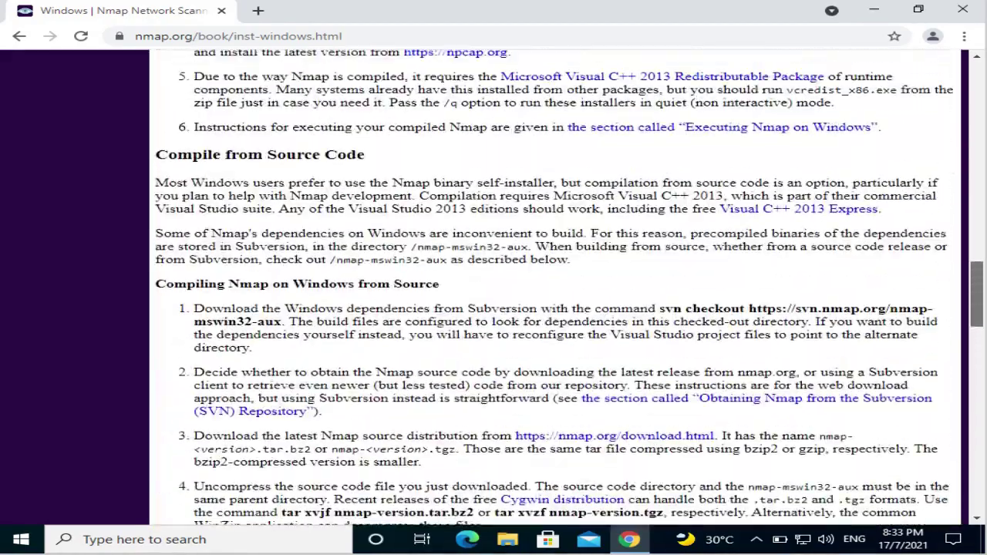
pyautogui.scroll(3, 555, 289)
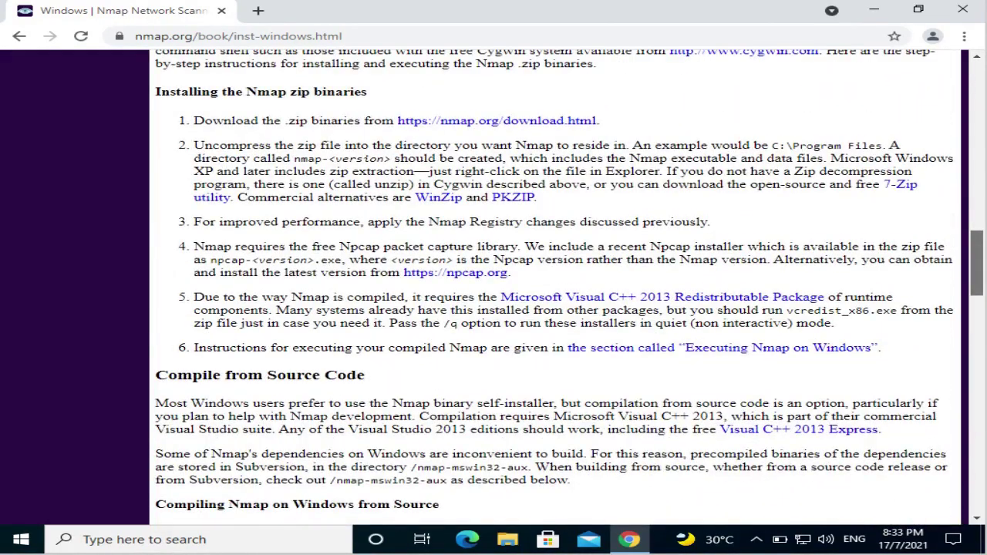
pyautogui.scroll(-1, 555, 289)
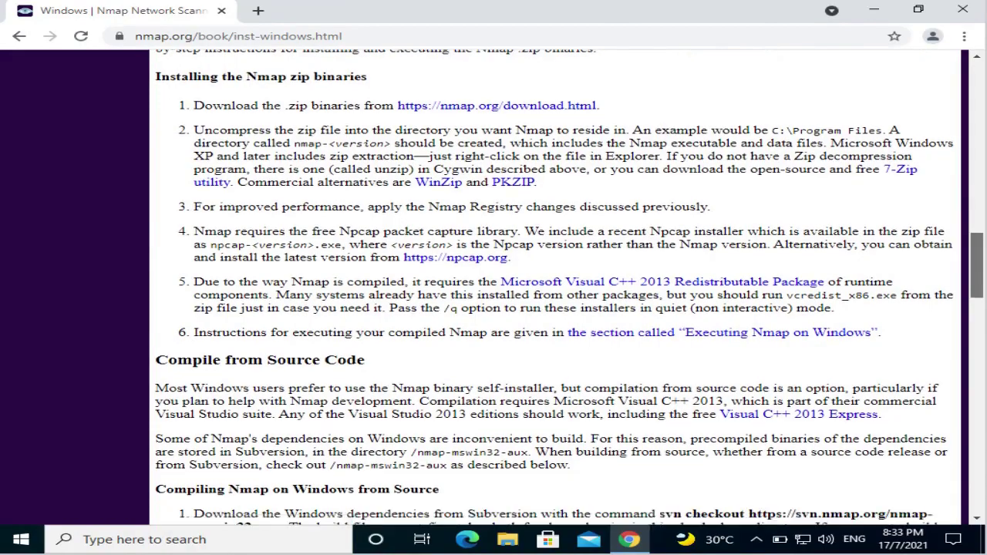
pyautogui.scroll(8, 555, 290)
pyautogui.scroll(3, 555, 289)
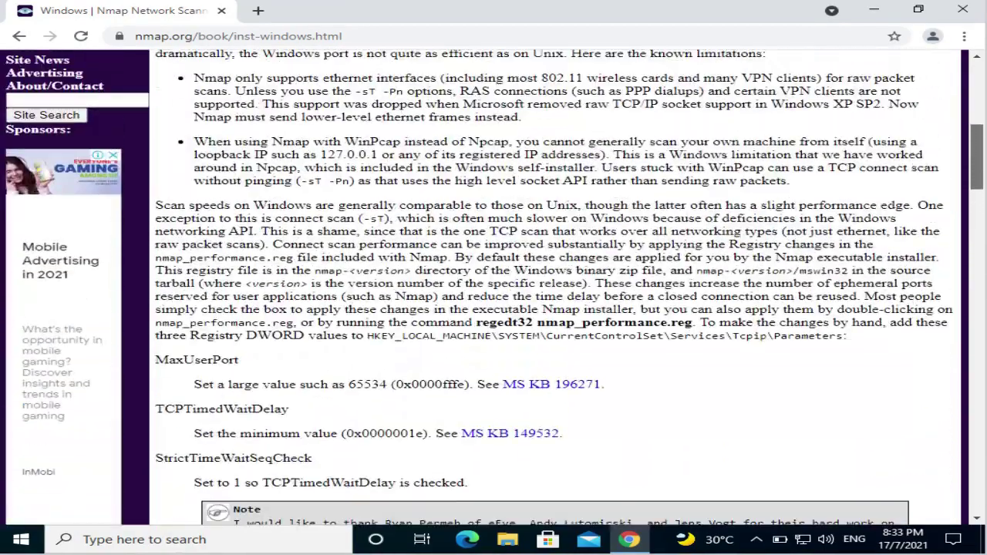
pyautogui.scroll(2, 555, 289)
pyautogui.scroll(-5, 556, 290)
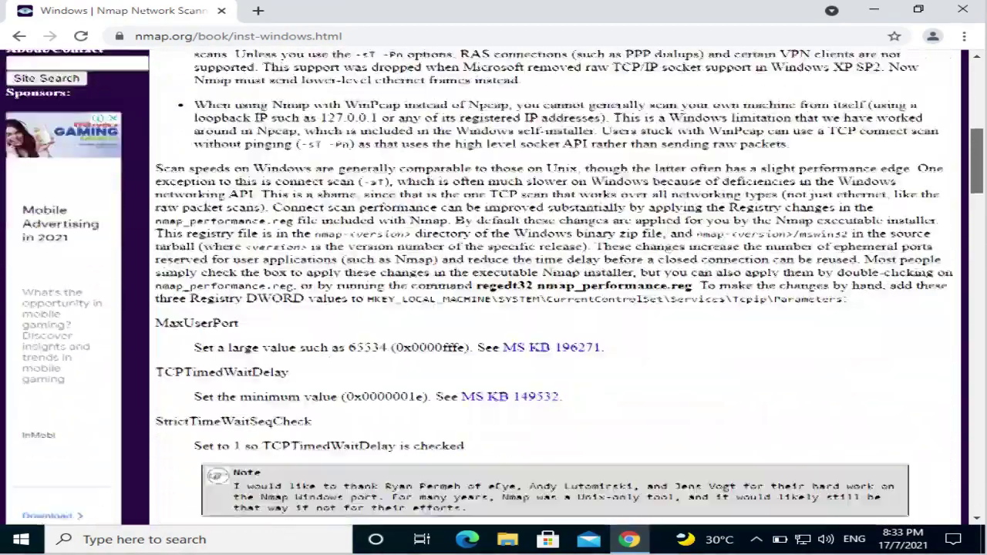
pyautogui.scroll(-3, 555, 289)
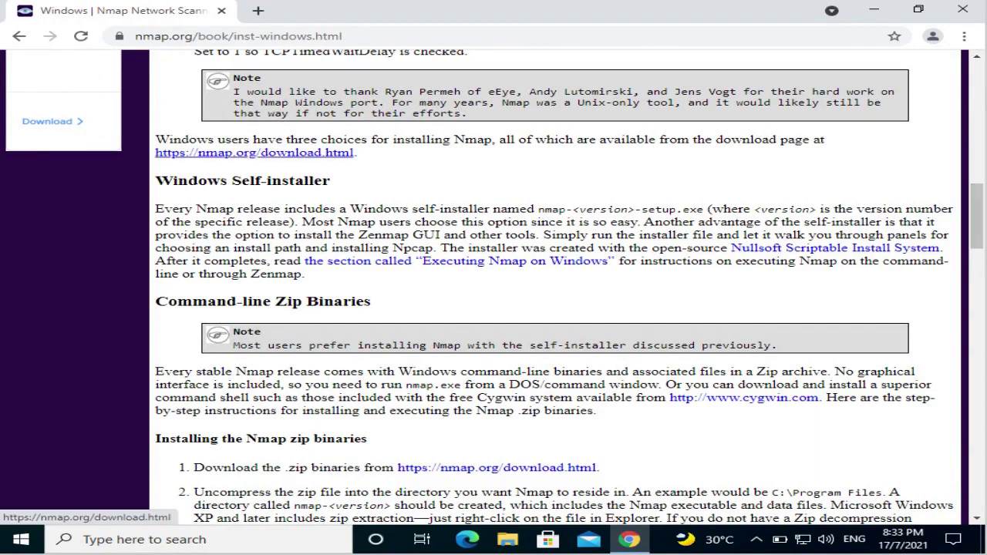
# Open the nmap.org download page linked in the guide and download the stable Windows self-installer nmap-7.91-setup.exe.
pyautogui.click(254, 152)
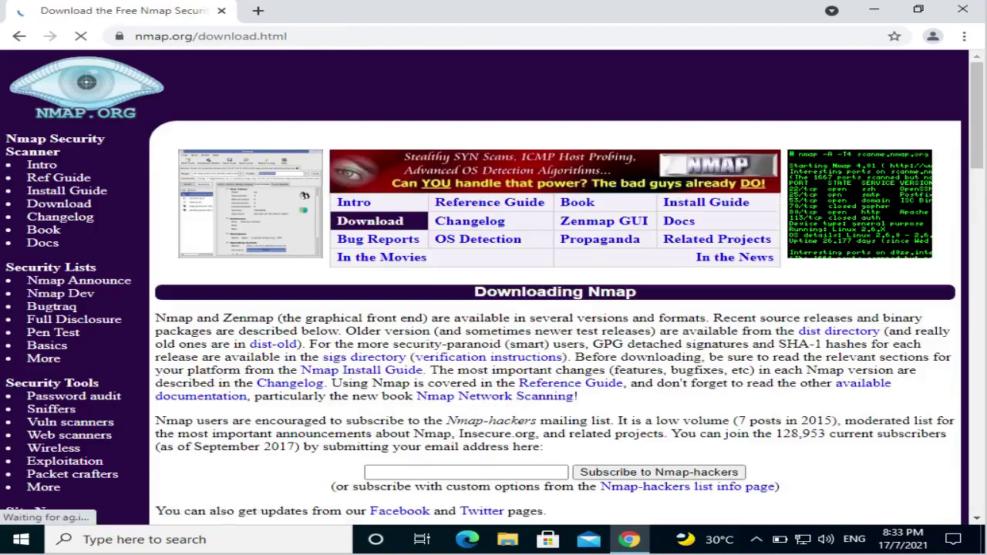
pyautogui.moveTo(977, 116); pyautogui.dragTo(978, 138)
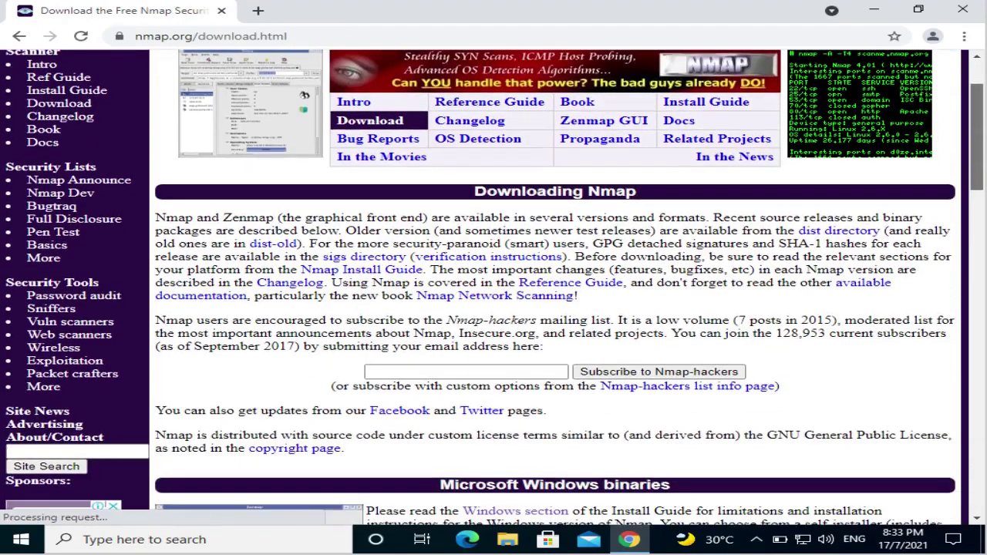
pyautogui.scroll(-5, 749, 241)
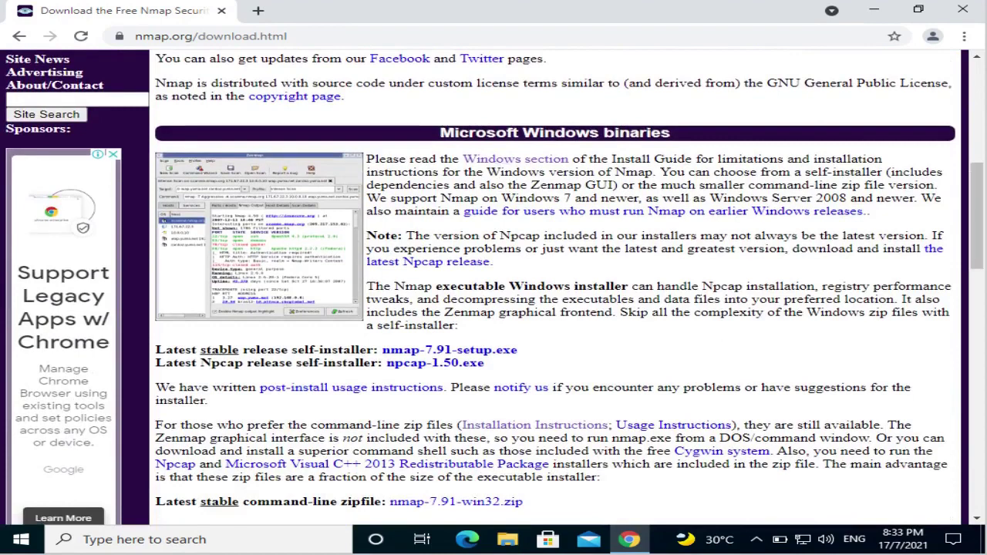
pyautogui.moveTo(978, 216); pyautogui.dragTo(977, 246)
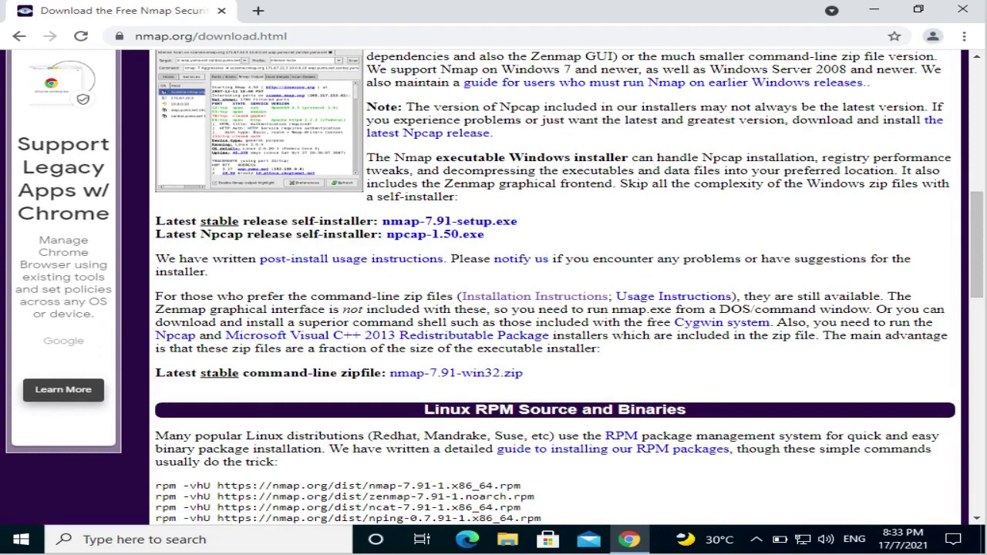
pyautogui.click(449, 221)
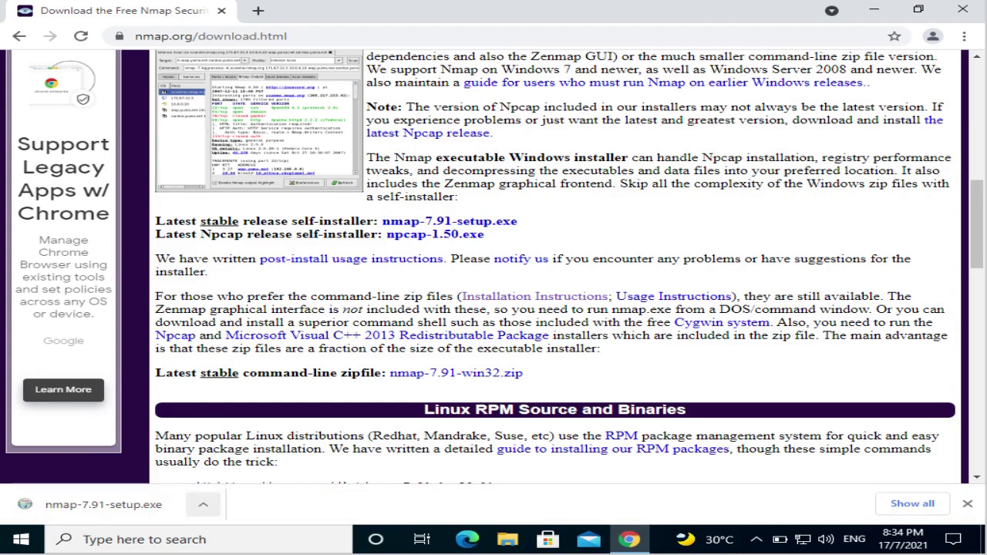
# Run the downloaded nmap-7.91-setup.exe and allow the Nmap installer to make changes to the device.
pyautogui.click(203, 504)
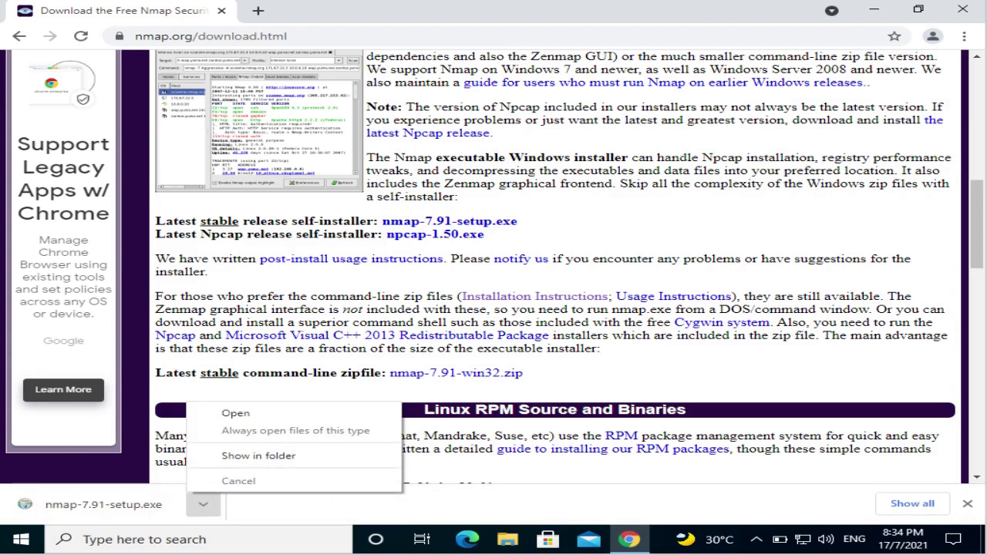
pyautogui.click(236, 413)
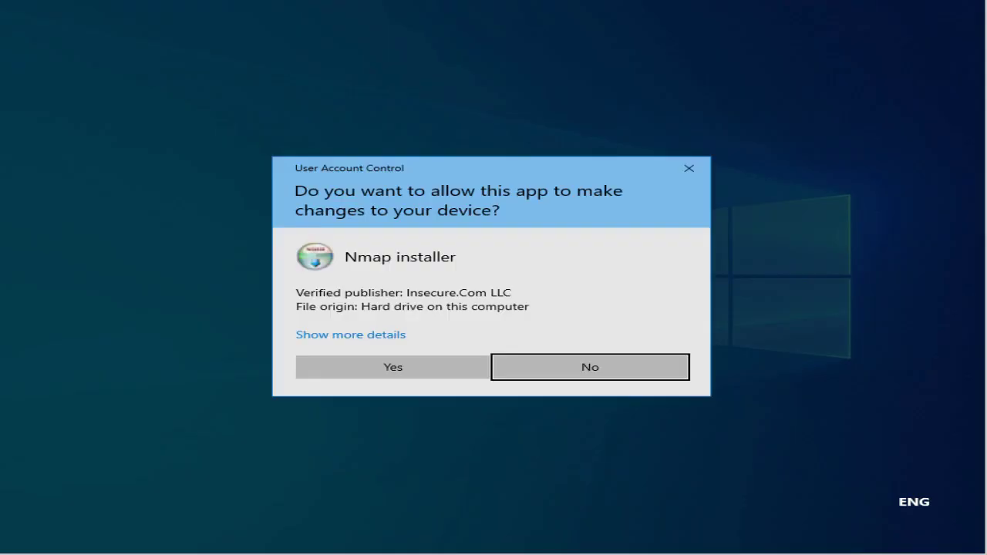
pyautogui.click(393, 368)
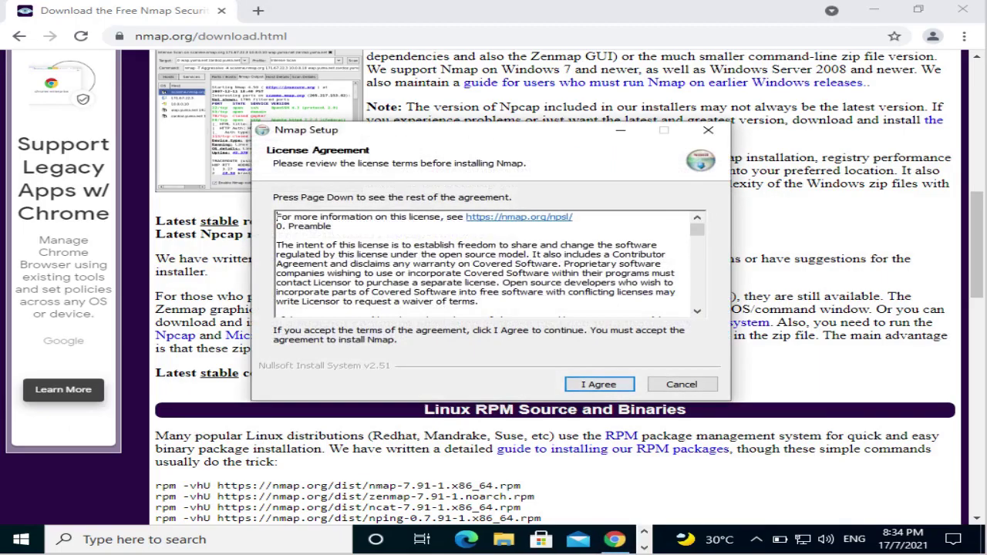
# Accept the Nmap license, keep all components selected and install into C:\Program Files (x86)\Nmap.
pyautogui.click(598, 384)
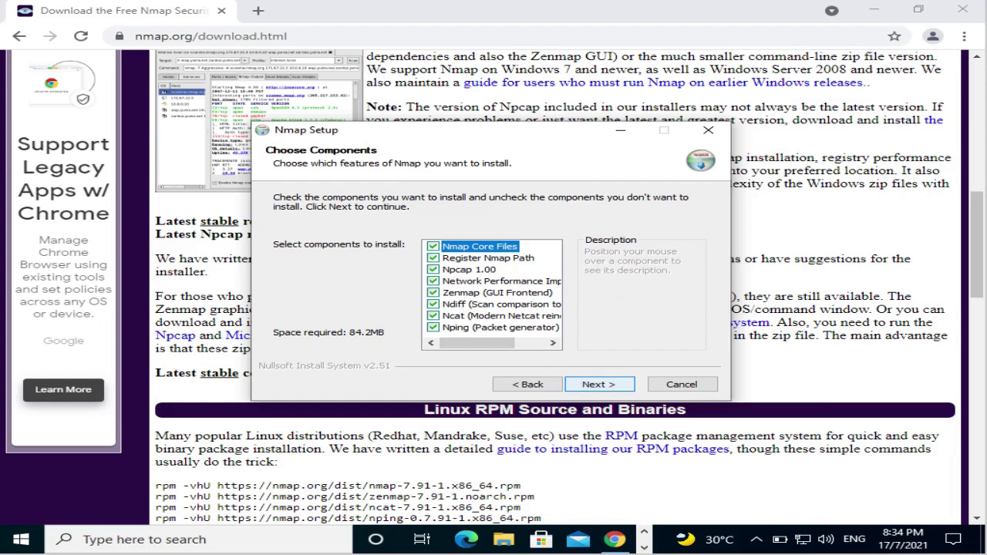
pyautogui.click(600, 384)
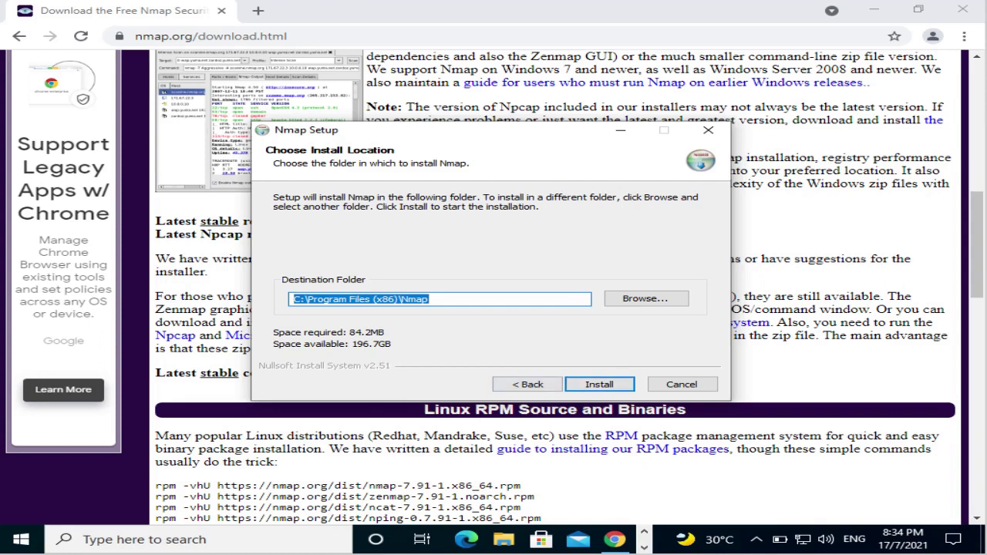
pyautogui.click(599, 384)
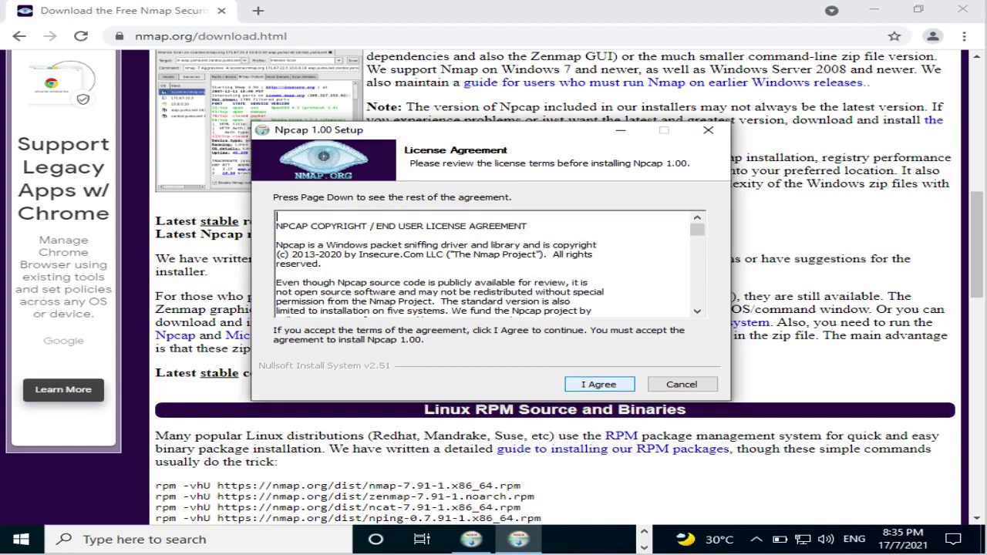
# Accept the Npcap 1.00 license, install it with only WinPcap API-compatible Mode enabled, and finish its setup.
pyautogui.press('Return')
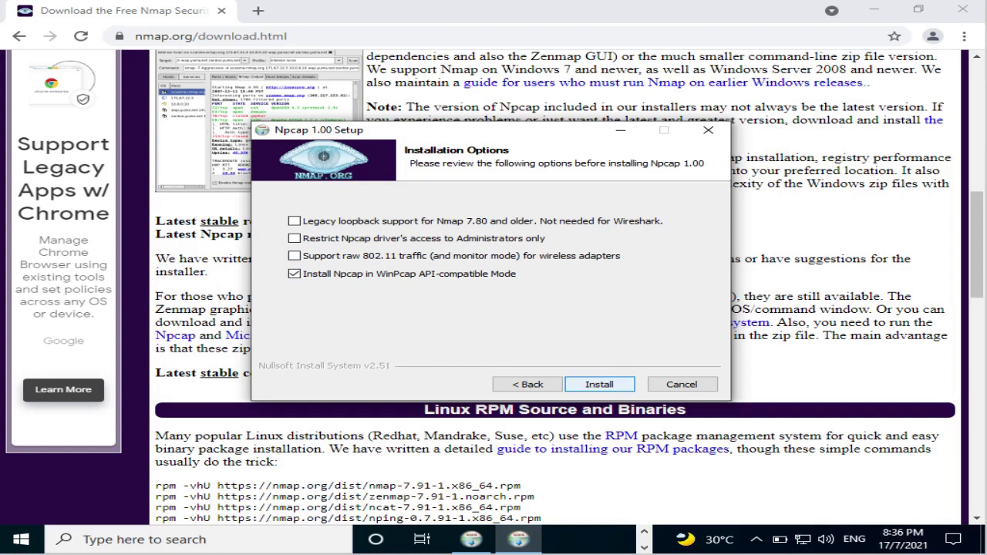
pyautogui.click(599, 384)
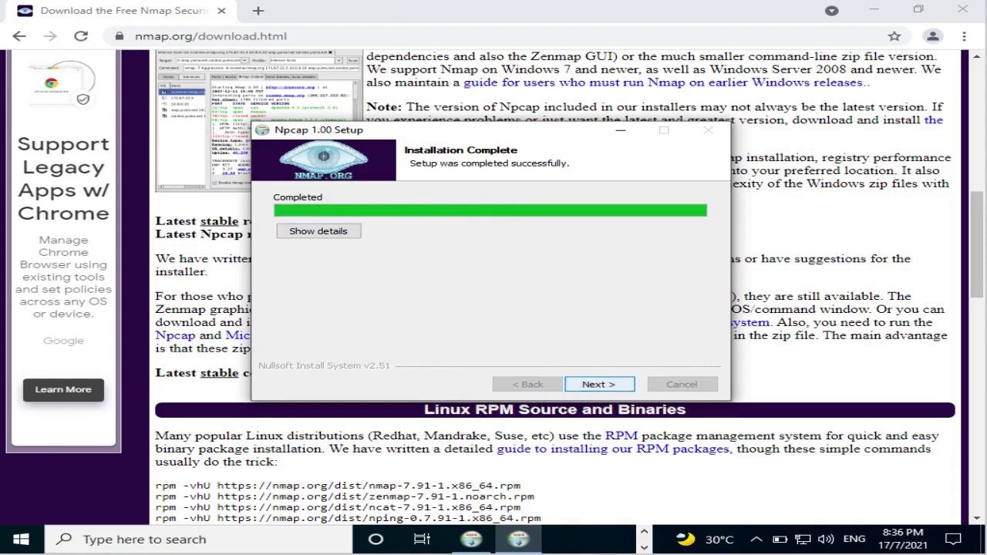
pyautogui.press('Return')
pyautogui.press('Return')
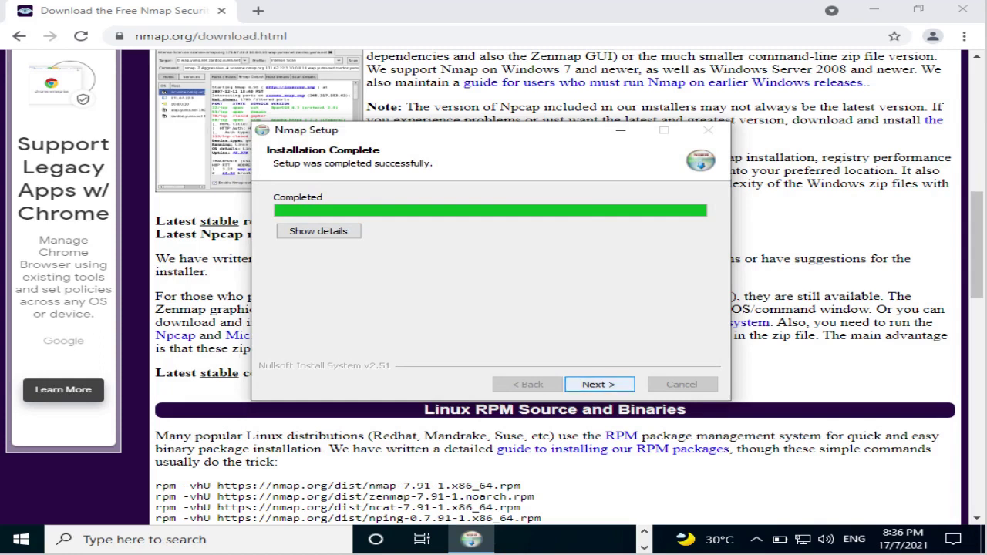
# Complete the Nmap setup, keeping both the Start Menu folder and desktop icon shortcuts.
pyautogui.press('Return')
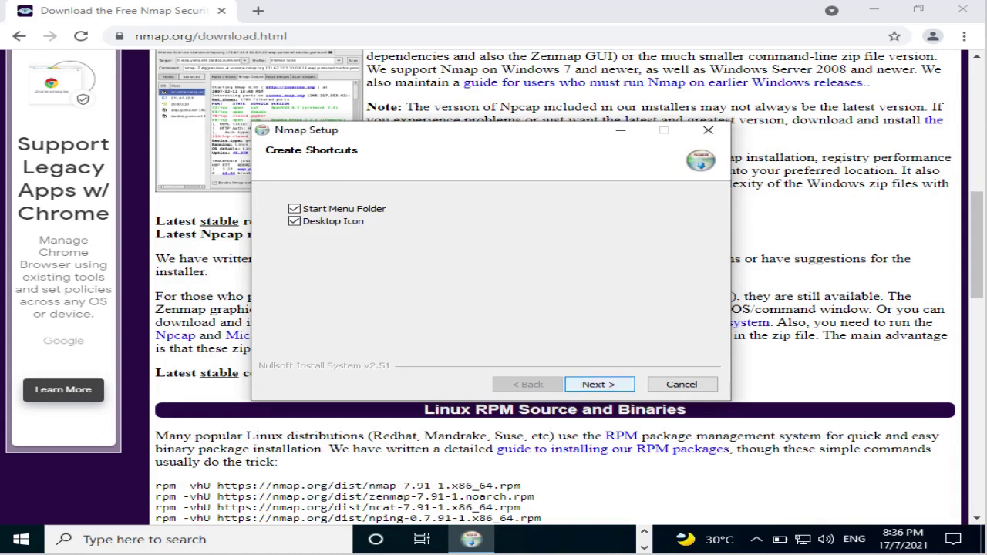
pyautogui.press('Return')
pyautogui.press('Return')
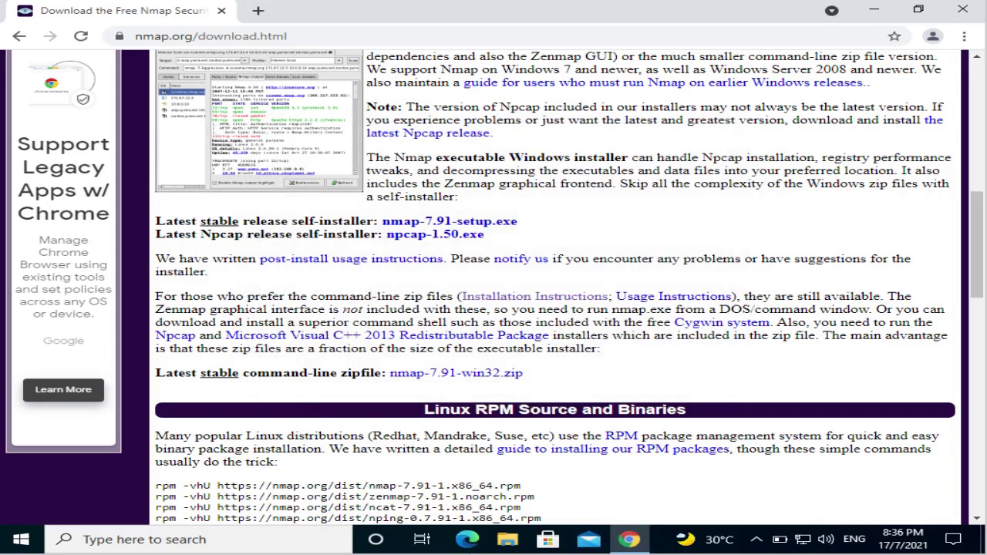
# Return to the Nmap Windows guide page in the browser and open Command Prompt.
pyautogui.moveTo(977, 244); pyautogui.dragTo(977, 112)
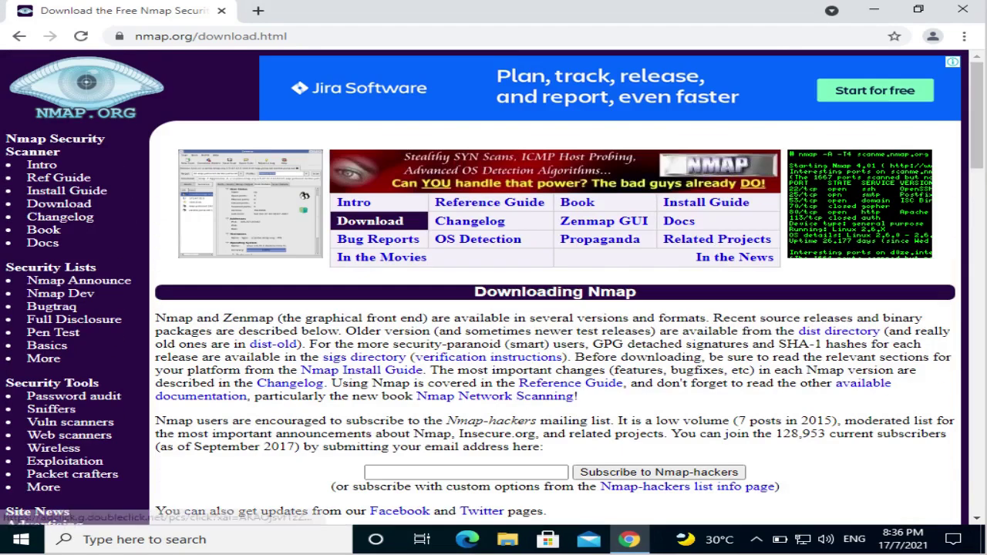
pyautogui.click(19, 36)
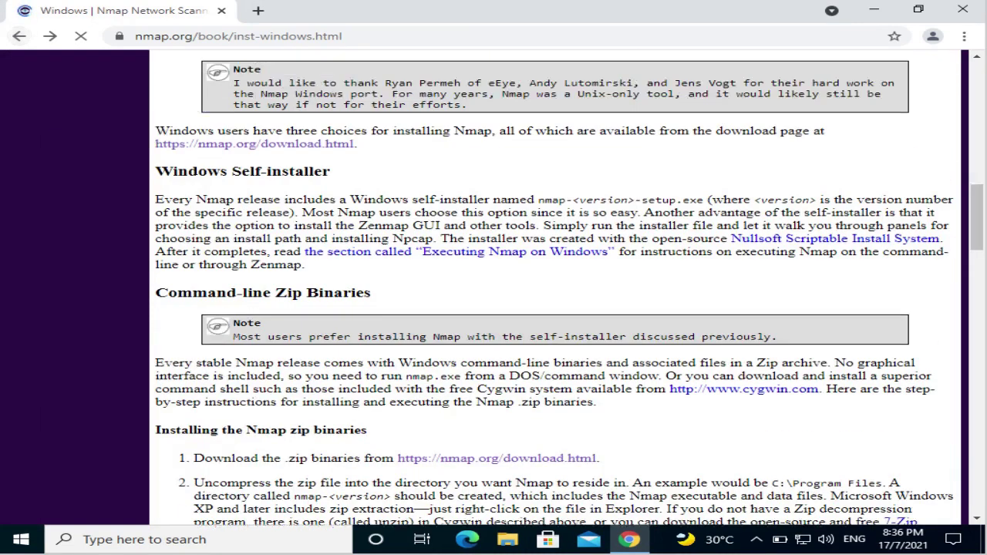
pyautogui.click(254, 539)
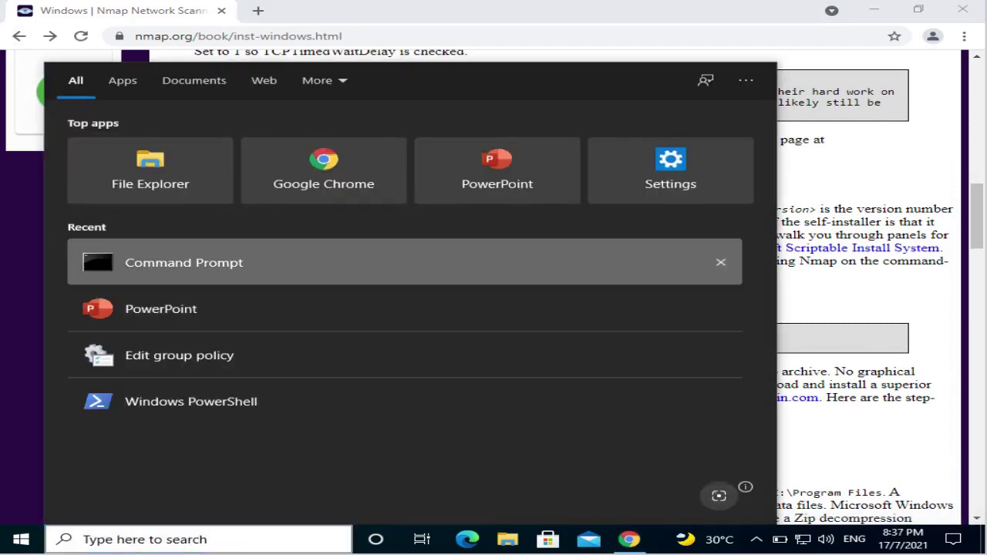
pyautogui.click(183, 262)
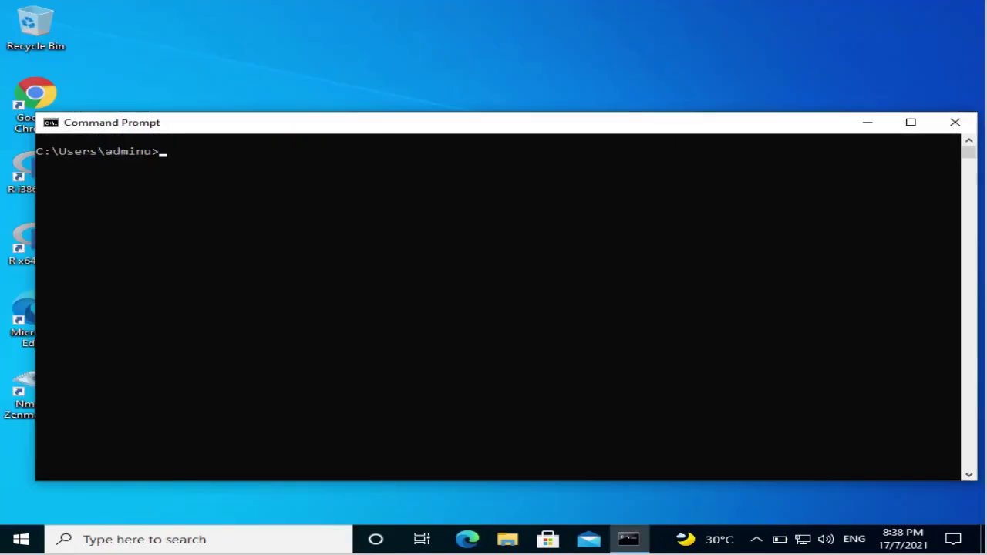
# Run nmap alone to print its help, and scan port 80 with nmap -sS -p80 10.0.2.2, closing Command Prompt.
pyautogui.write('nmap')
pyautogui.press('Return')
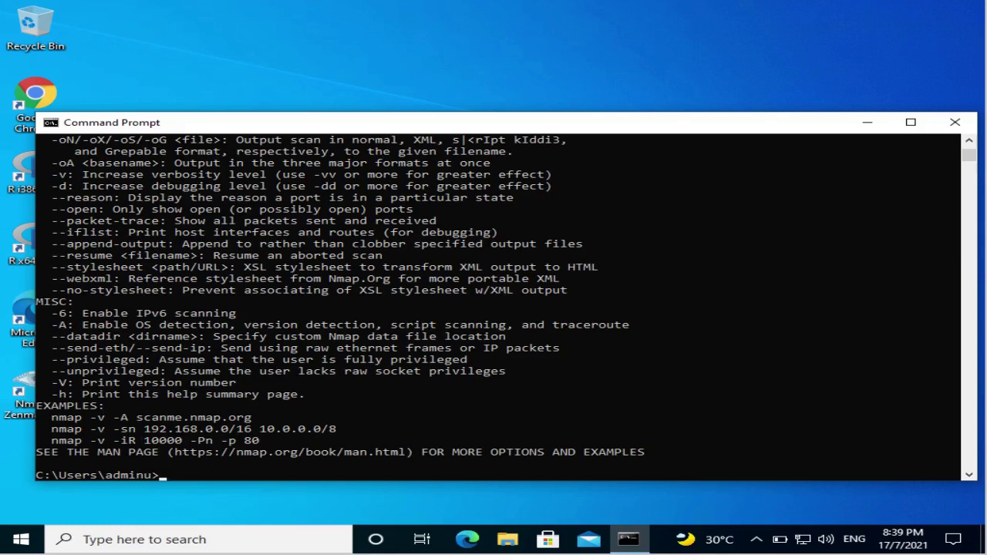
pyautogui.write('nmap -sS -p80 10')
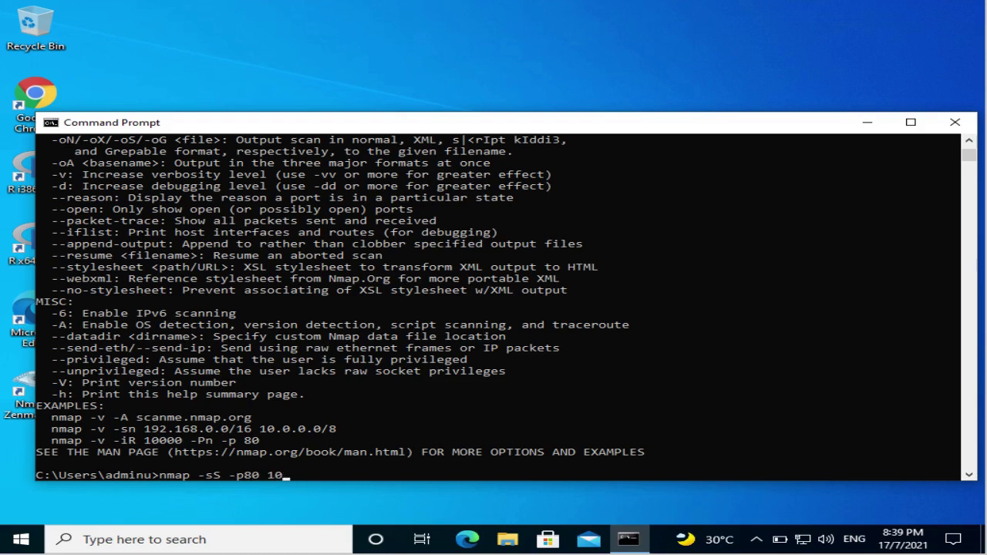
pyautogui.write('.0.2.2')
pyautogui.press('Return')
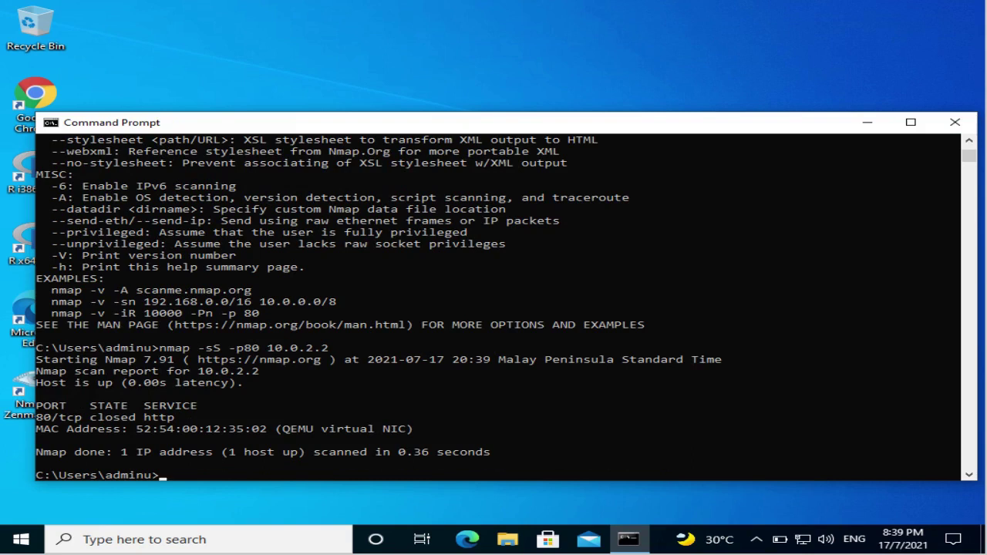
pyautogui.click(955, 122)
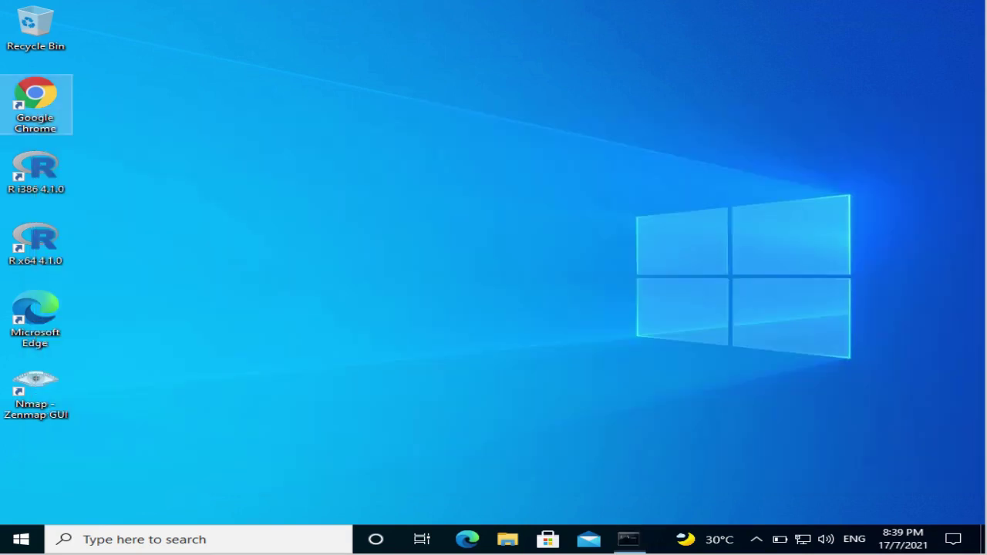
# Switch to Google Chrome and search Google for "wireshark download".
pyautogui.doubleClick(36, 100)
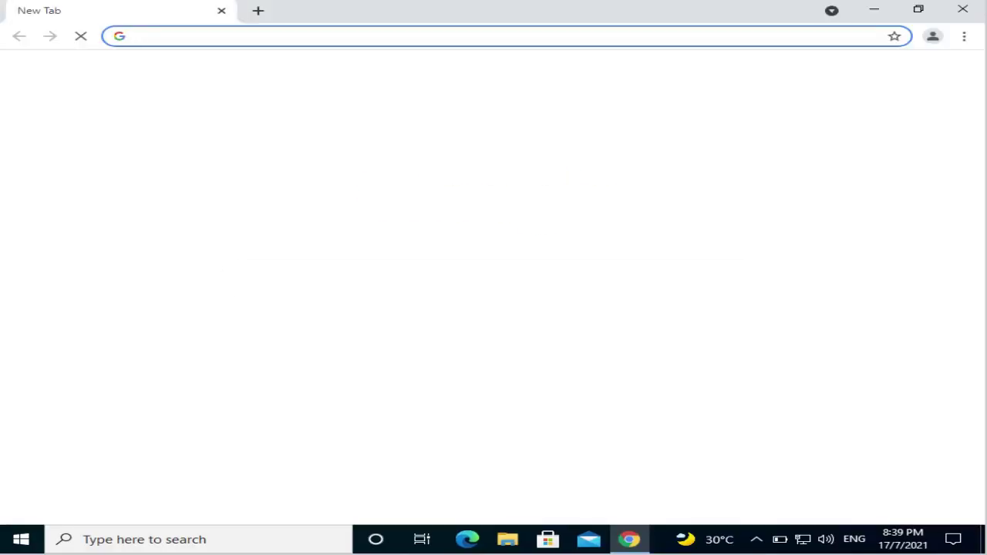
pyautogui.click(361, 279)
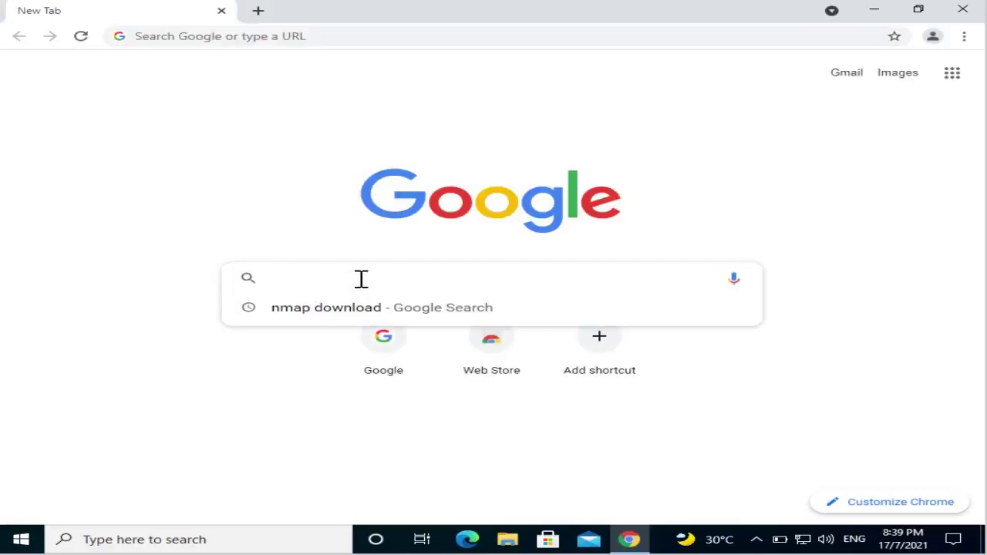
pyautogui.write('wire')
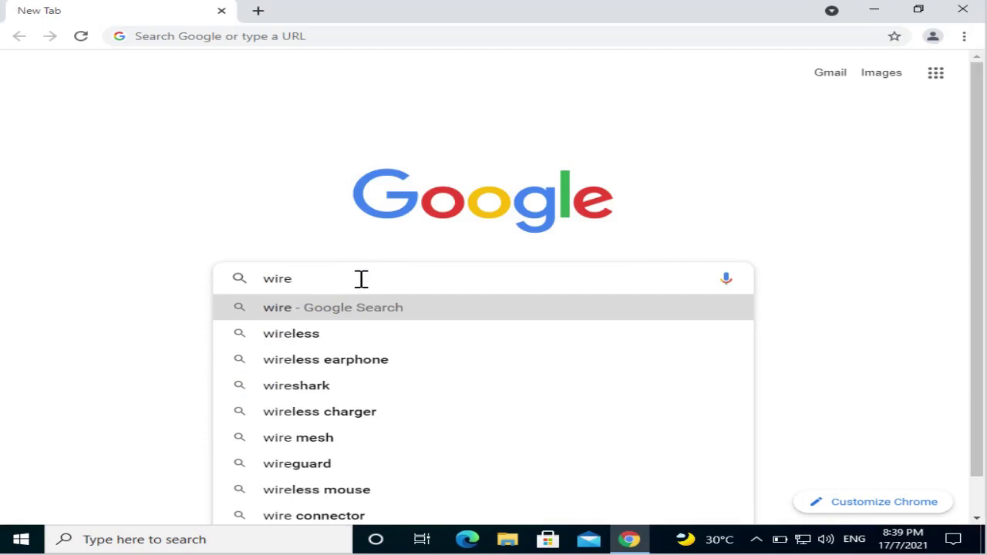
pyautogui.write('shakr')
pyautogui.press('BackSpace')
pyautogui.press('BackSpace')
pyautogui.write('rk')
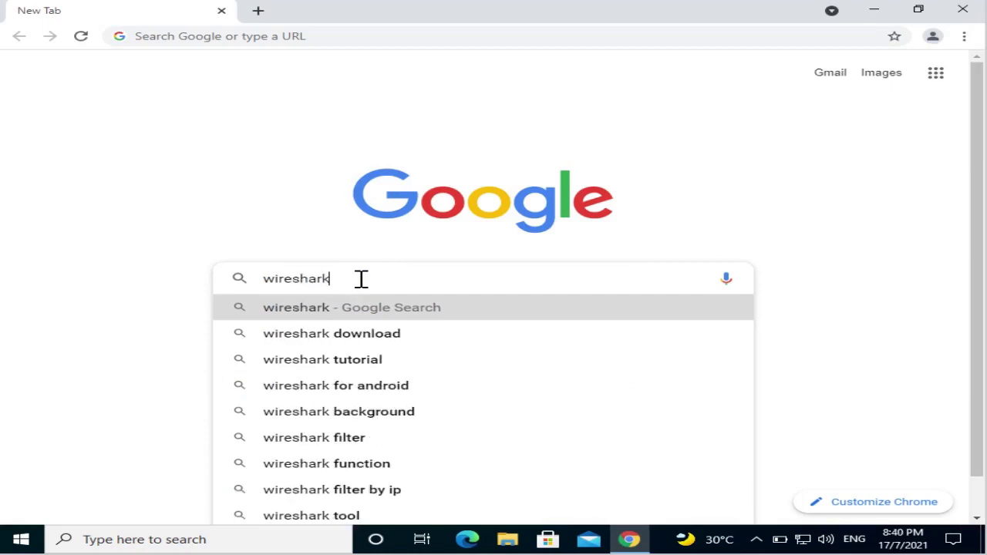
pyautogui.write(' download')
pyautogui.press('Return')
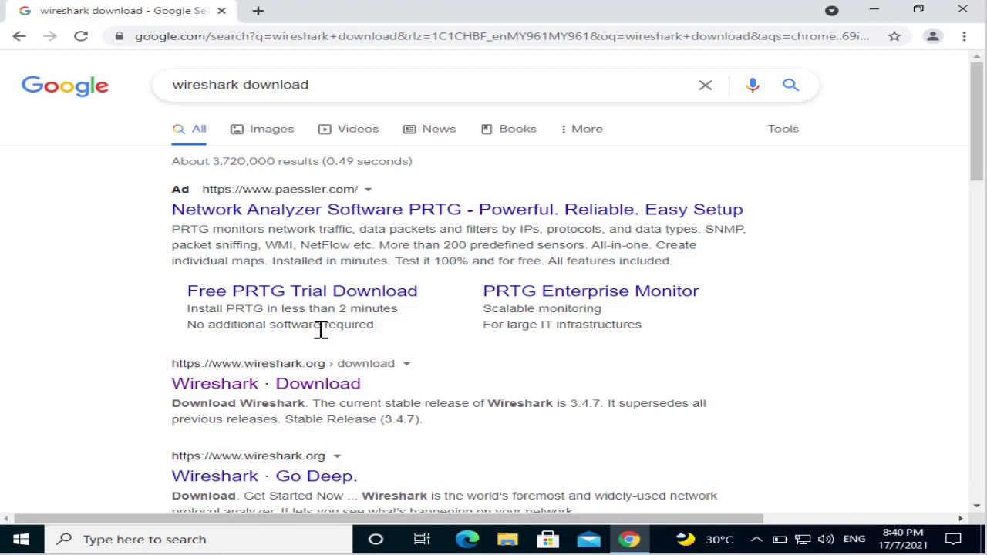
# Download the 64-bit Windows installer of Wireshark 3.4.7 from the official download page and close the browser.
pyautogui.click(263, 385)
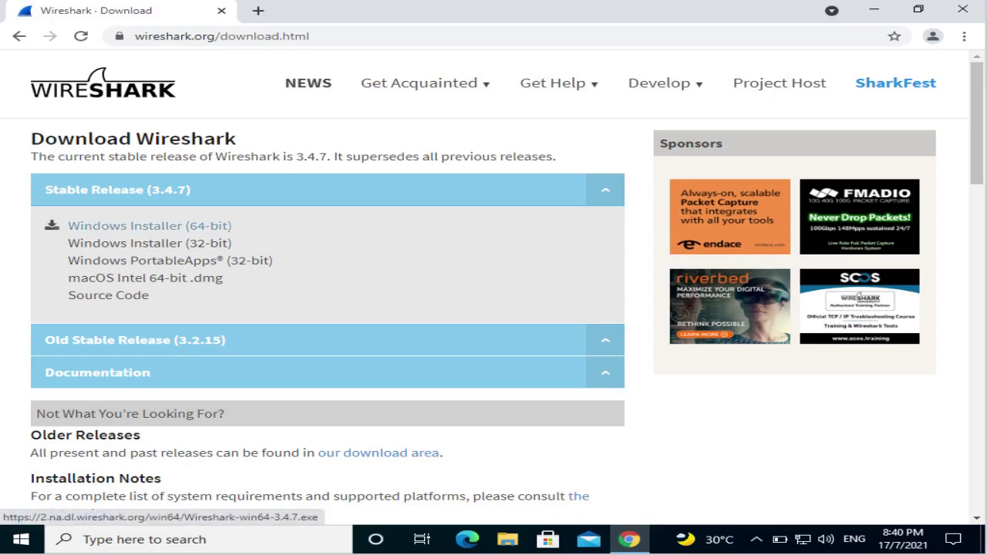
pyautogui.click(150, 225)
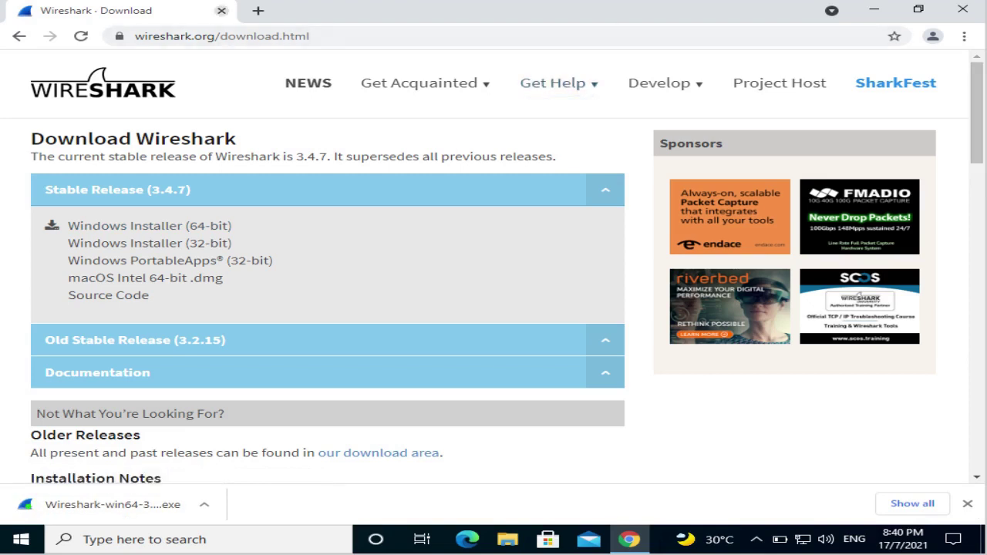
pyautogui.click(222, 10)
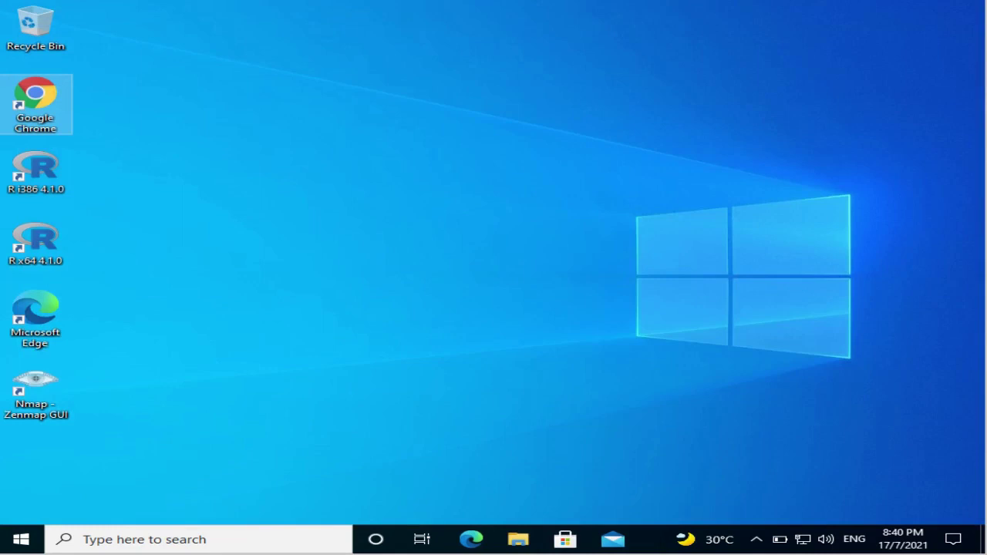
# Launch Wireshark-win64-3.4.7 from the Downloads folder with administrator permission and accept its license to reach component selection.
pyautogui.click(519, 539)
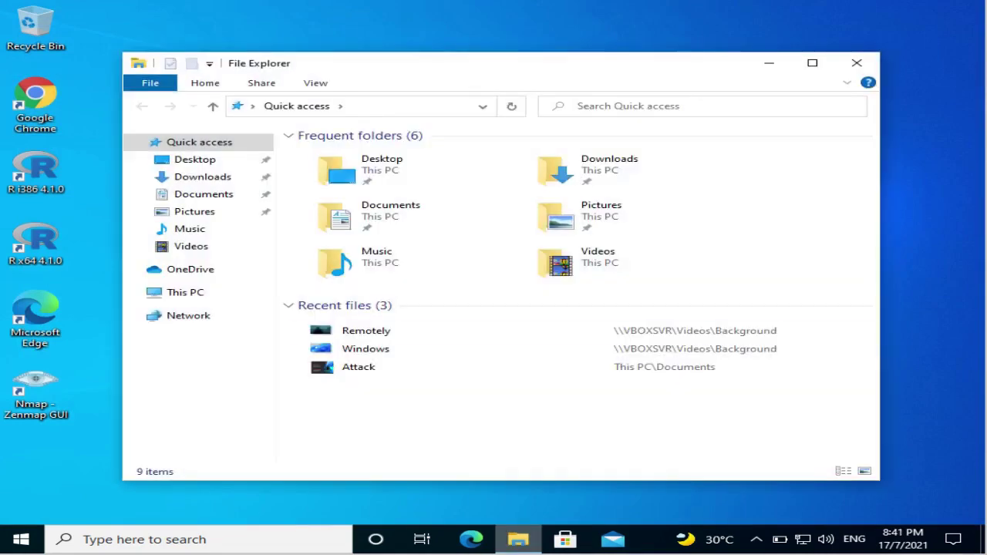
pyautogui.click(202, 177)
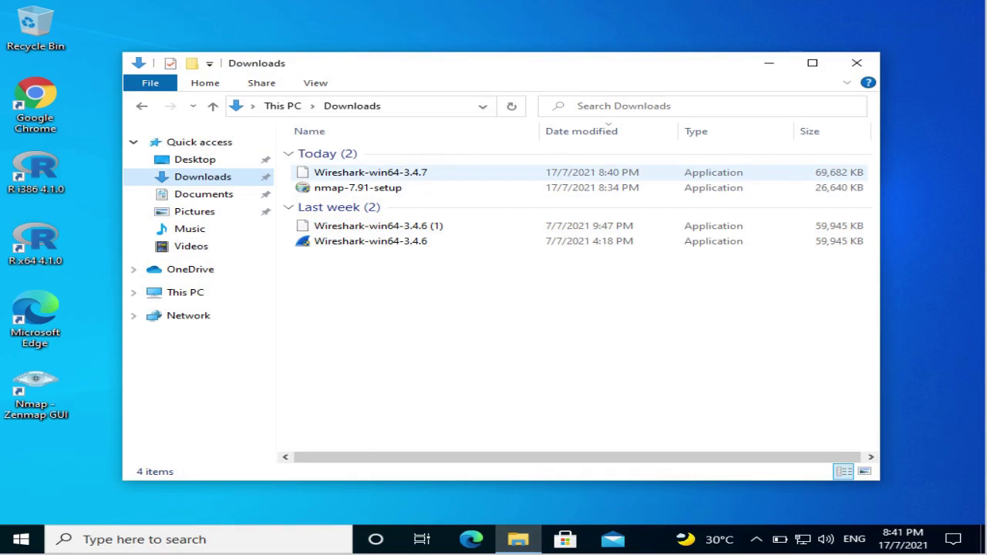
pyautogui.doubleClick(423, 173)
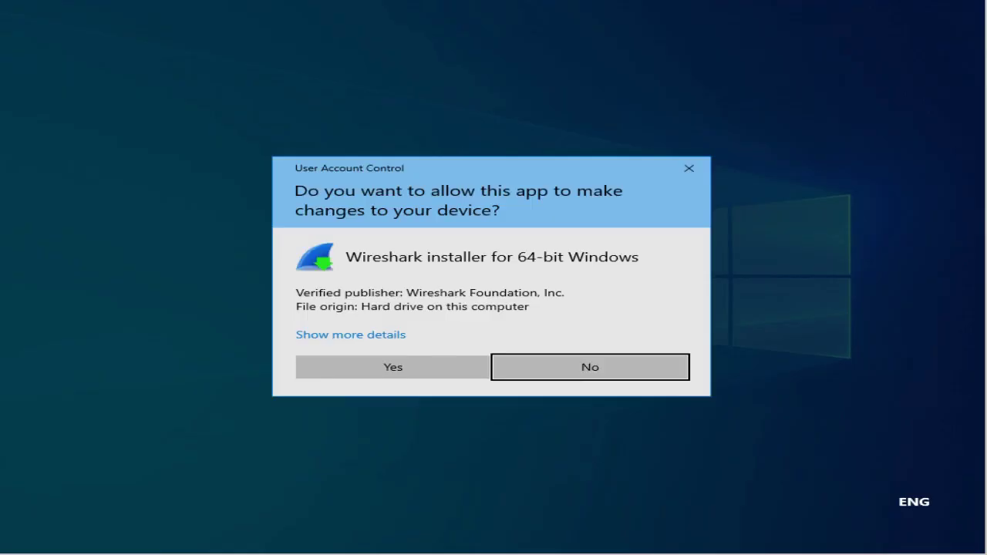
pyautogui.click(393, 367)
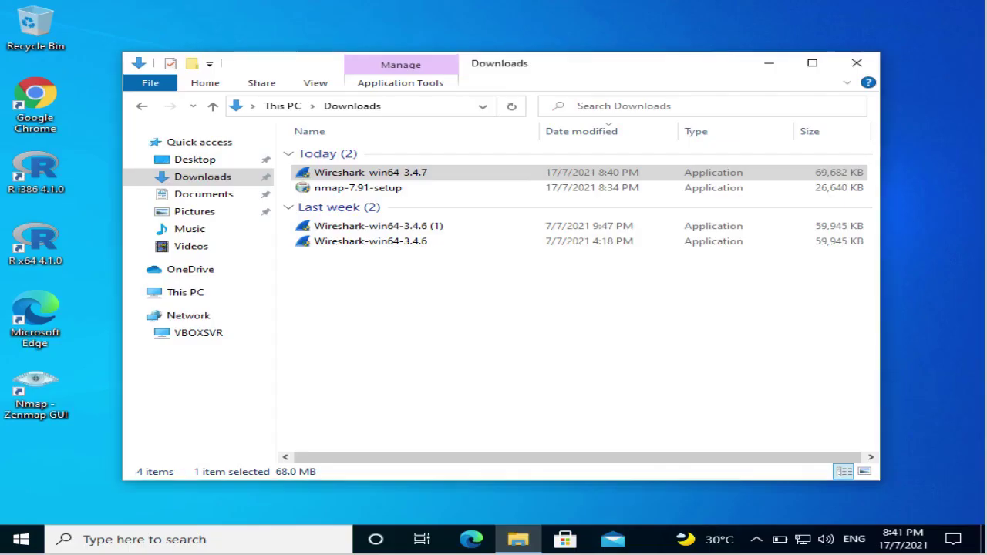
pyautogui.click(594, 383)
pyautogui.press('Return')
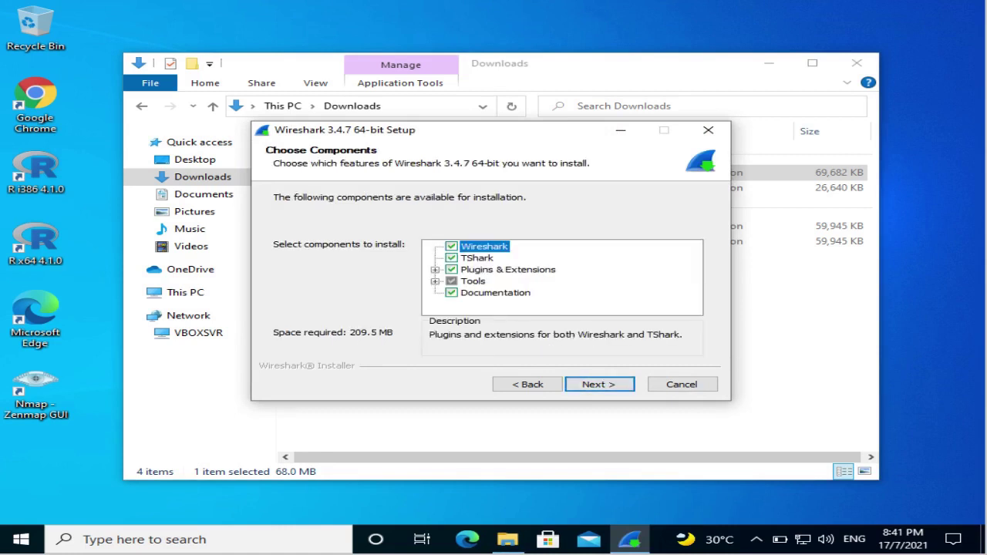
# Review the Tools components, keep the default Wireshark selection and add a Wireshark desktop icon to the shortcuts.
pyautogui.click(435, 281)
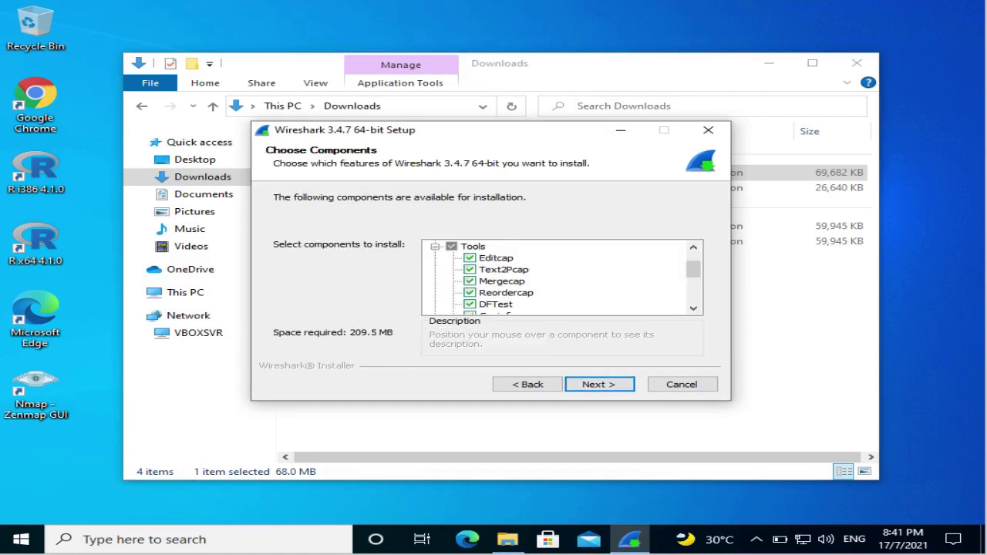
pyautogui.moveTo(693, 270); pyautogui.dragTo(694, 294)
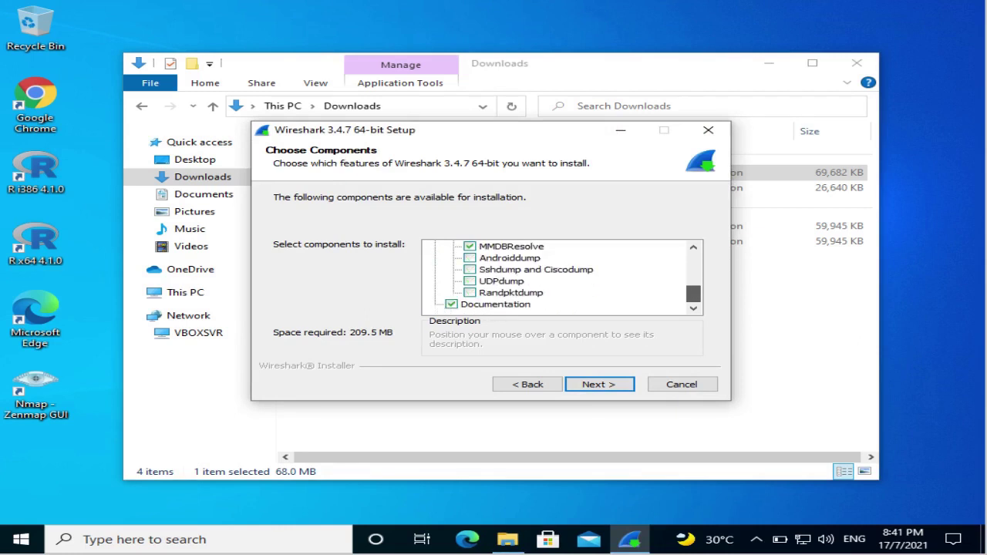
pyautogui.click(623, 385)
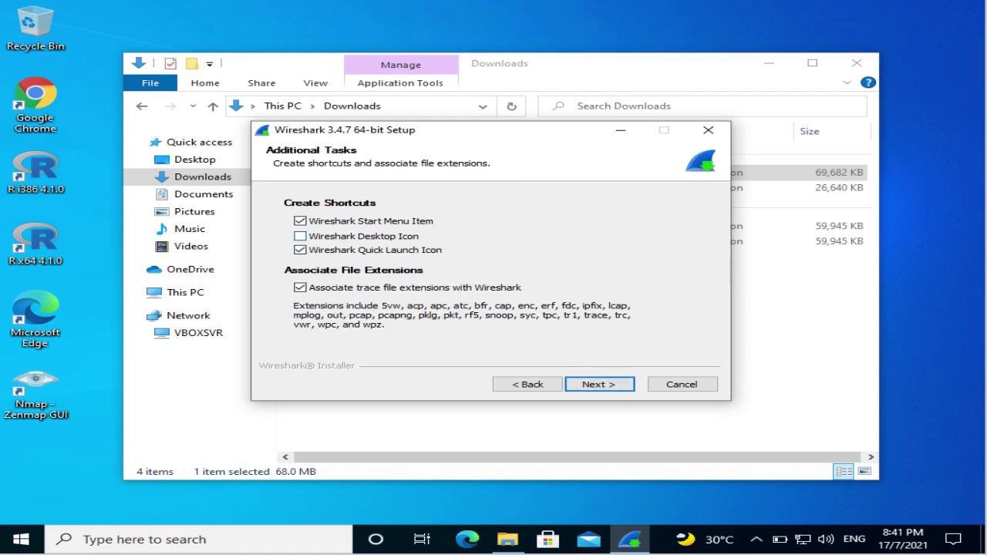
pyautogui.click(300, 236)
pyautogui.click(600, 385)
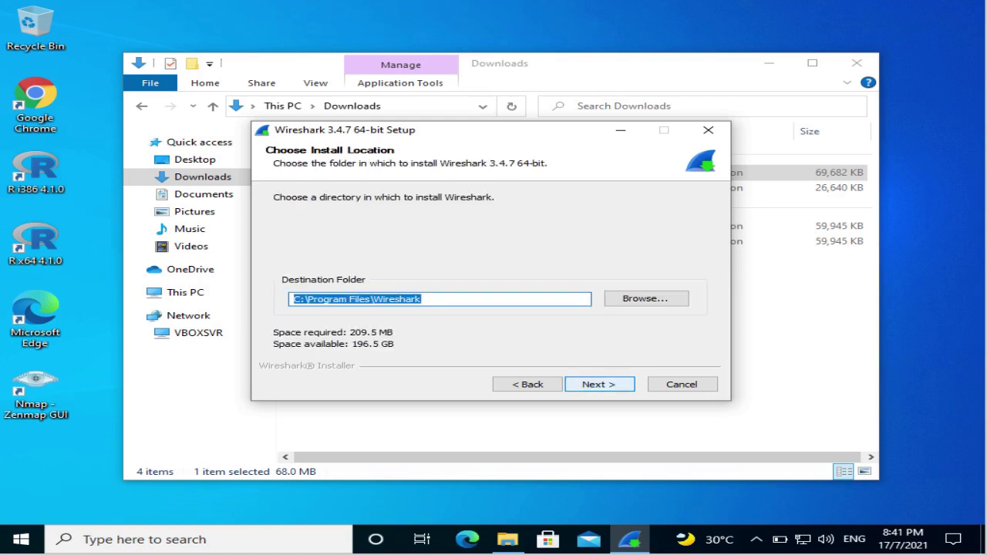
# Install Wireshark into C:\Program Files\Wireshark with both Npcap 1.31 and USBPcap 1.5.4.0 included.
pyautogui.press('Return')
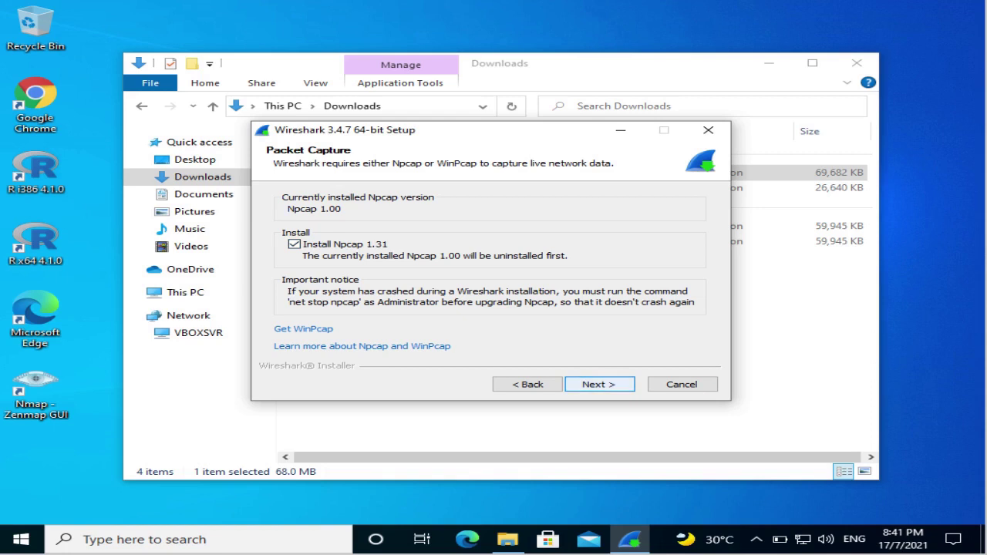
pyautogui.press('Return')
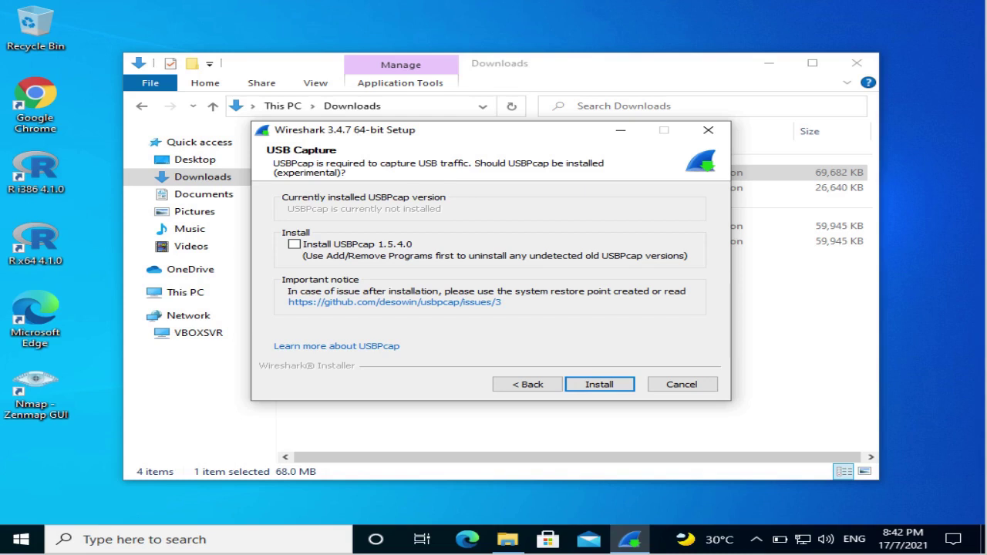
pyautogui.click(294, 243)
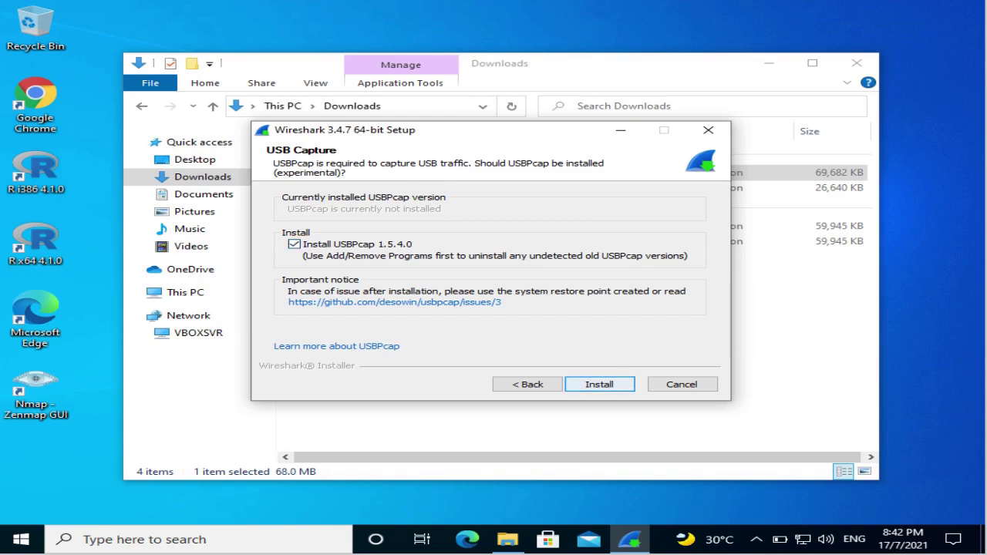
pyautogui.press('Return')
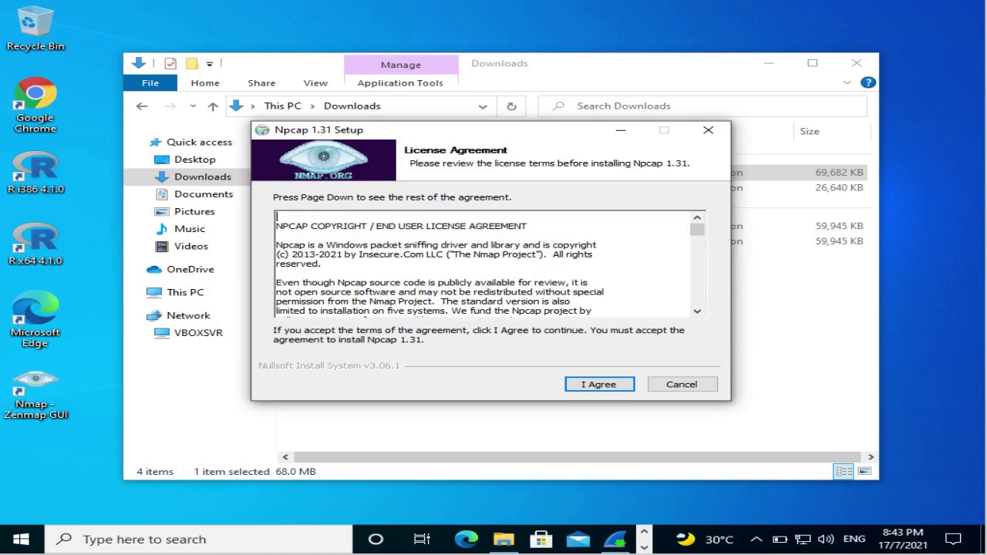
# Accept the Npcap 1.31 license, install it with only WinPcap API-compatible Mode enabled, and finish its setup.
pyautogui.press('Return')
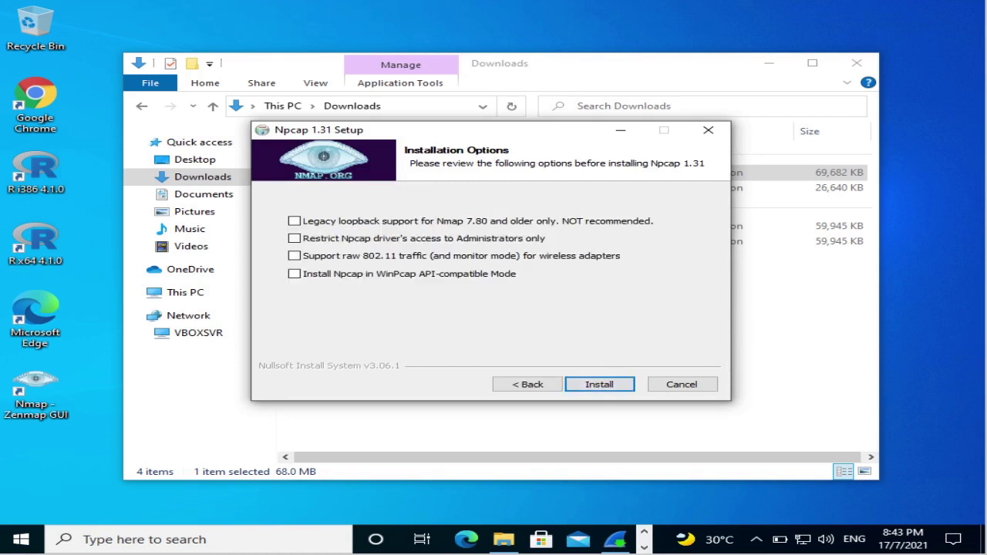
pyautogui.click(294, 274)
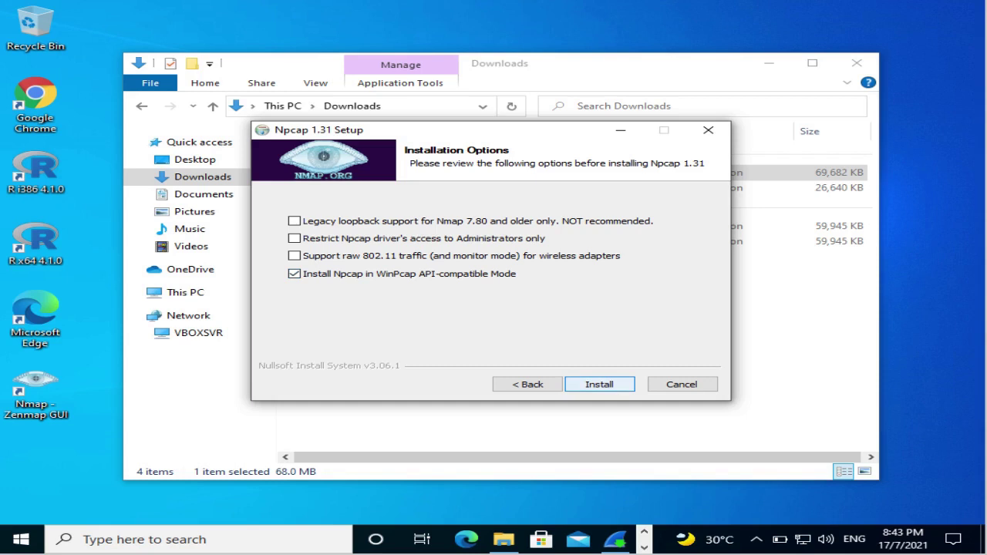
pyautogui.click(599, 384)
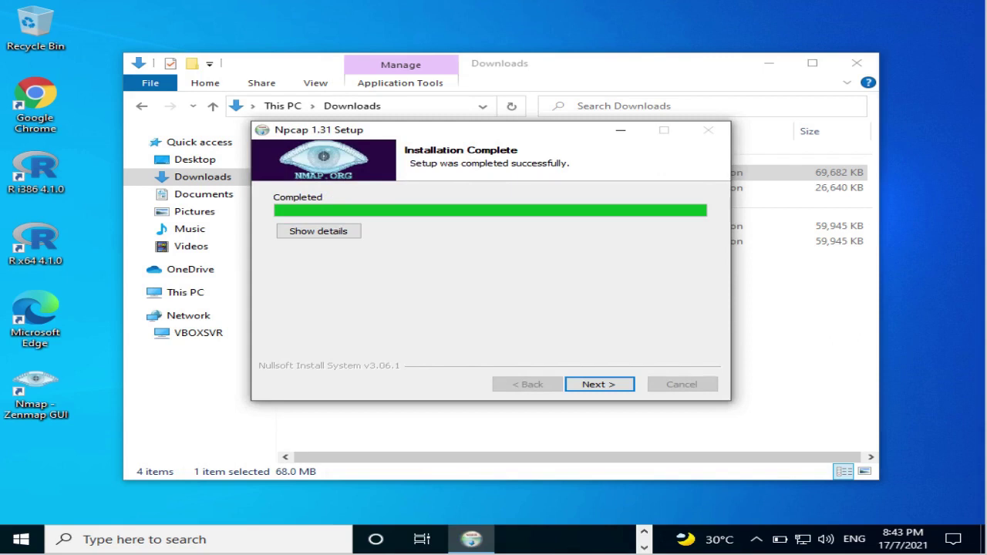
pyautogui.press('Return')
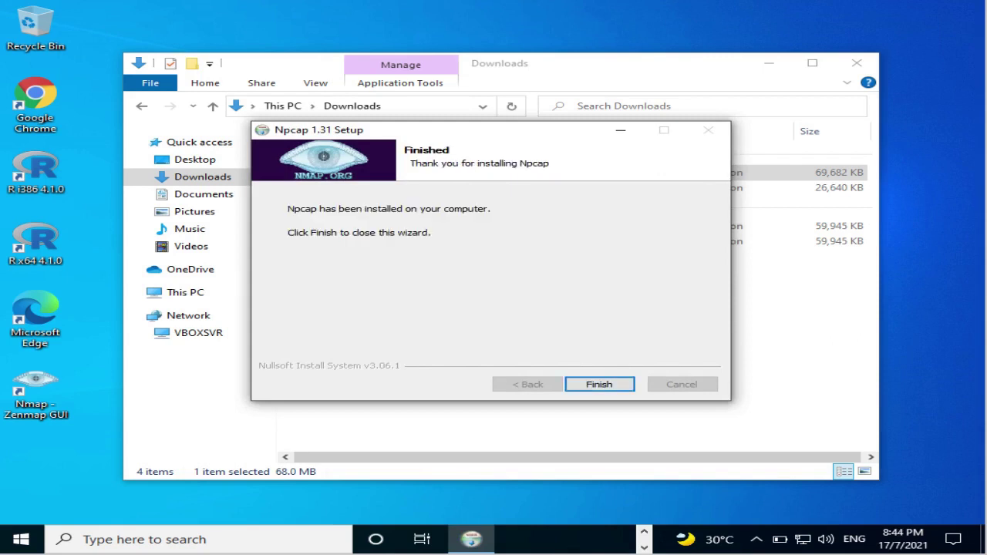
pyautogui.press('Return')
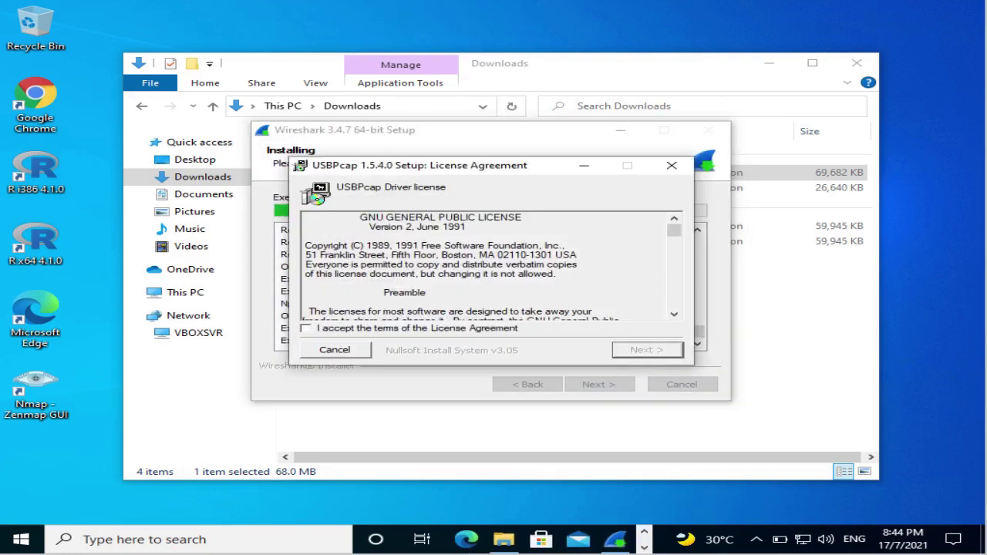
# Accept the USBPcap licenses, install the Full type into C:\Program Files\USBPcap, and advance the Wireshark setup to its completion page.
pyautogui.click(307, 328)
pyautogui.press('Return')
pyautogui.click(306, 328)
pyautogui.press('Return')
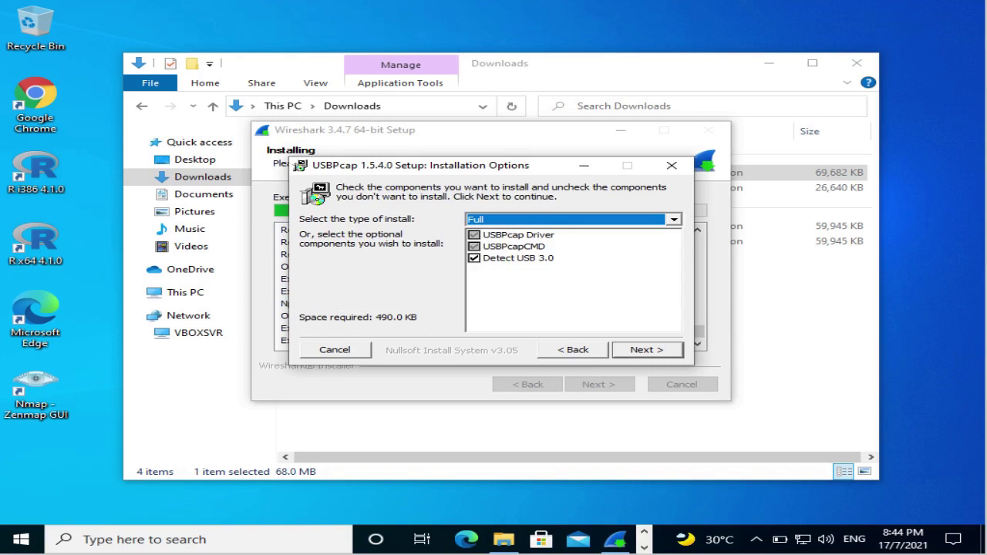
pyautogui.press('Return')
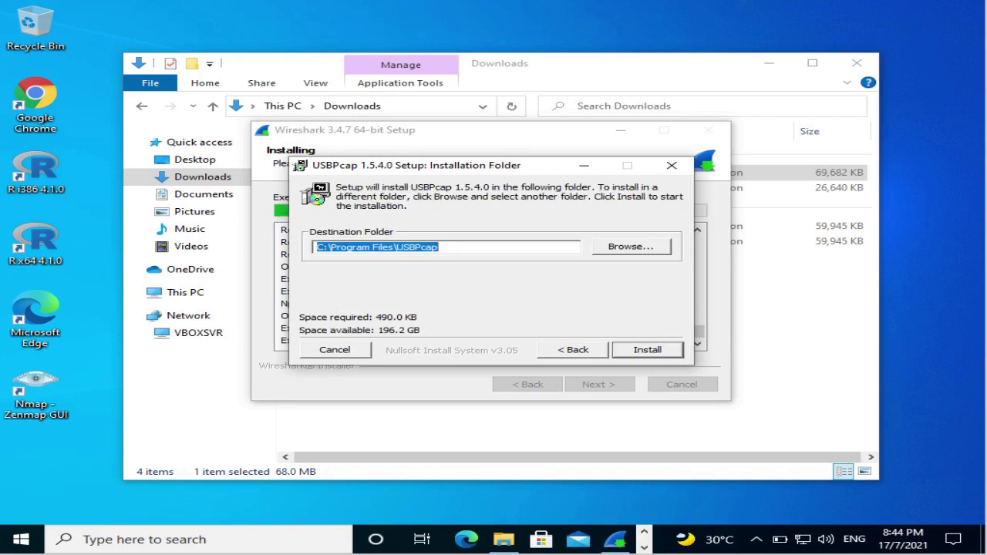
pyautogui.press('Return')
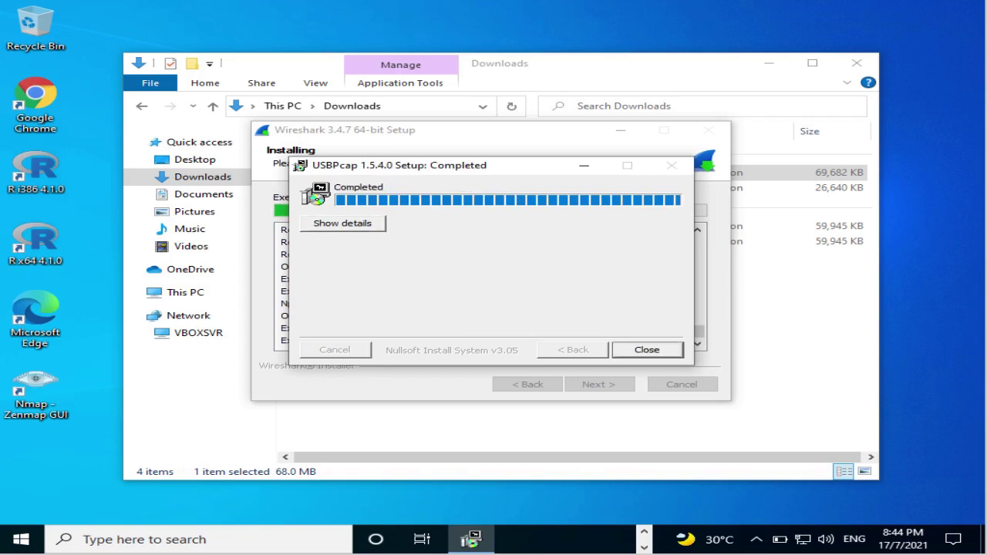
pyautogui.press('Return')
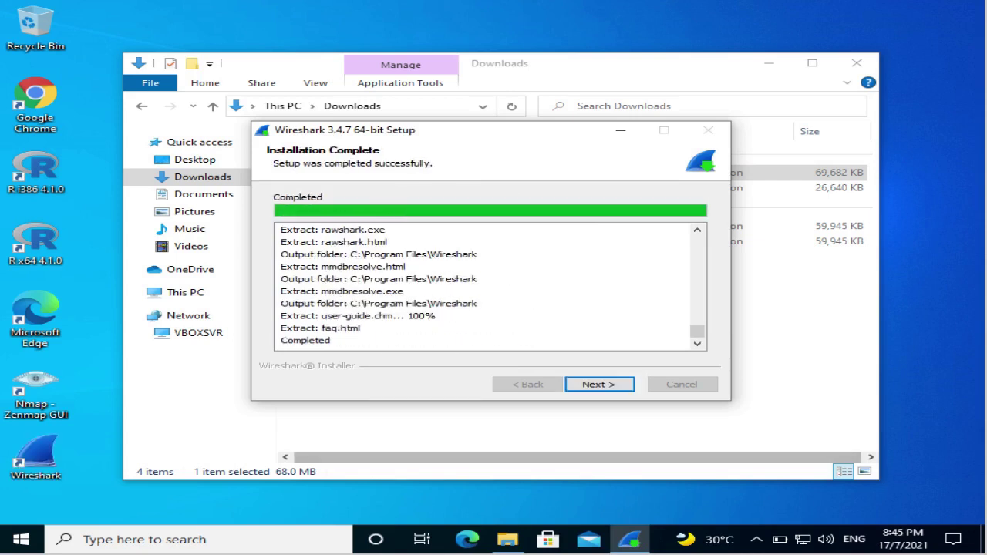
pyautogui.press('Return')
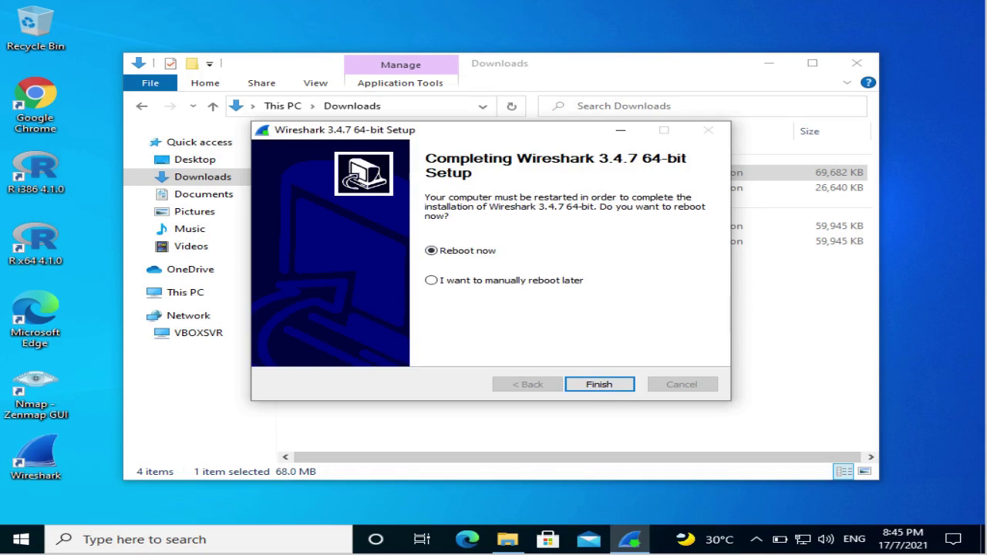
# Finish the Wireshark setup with a reboot, and start a live Wireshark capture on the Adapter for loopback traffic capture.
pyautogui.press('Return')
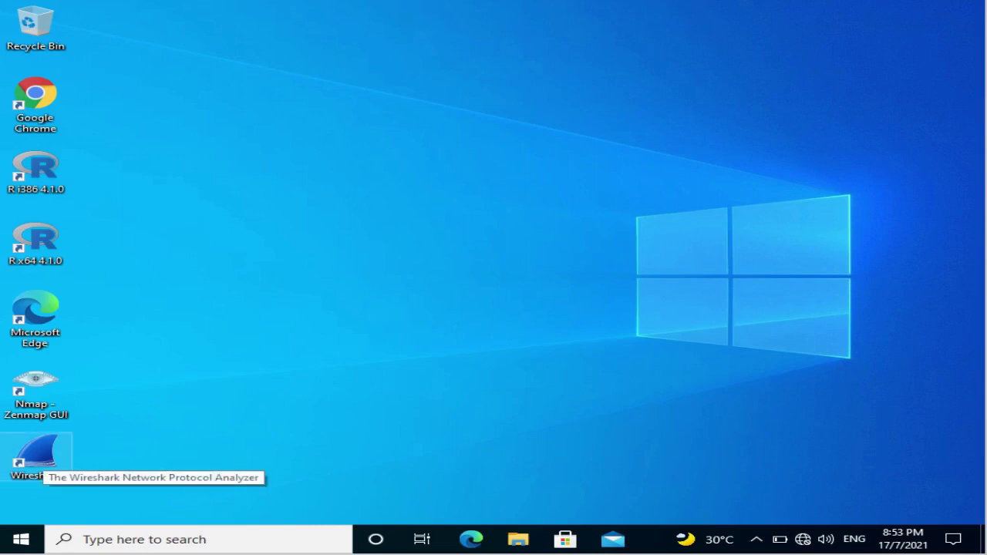
pyautogui.doubleClick(36, 457)
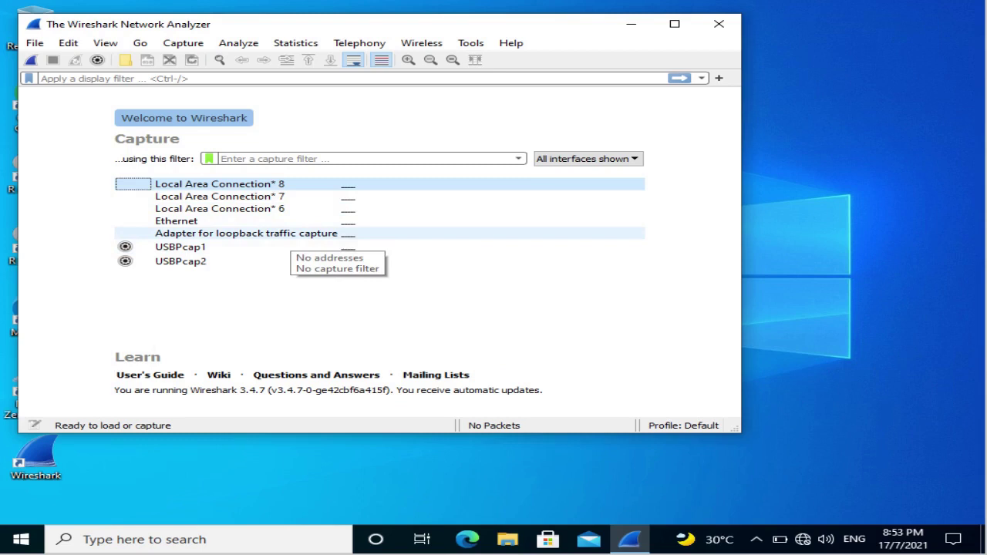
pyautogui.doubleClick(285, 233)
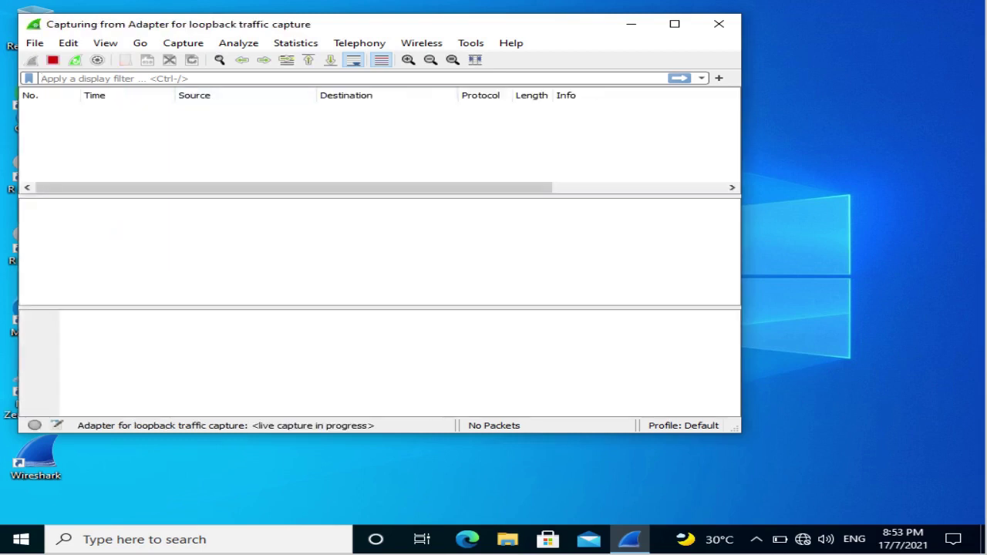
pyautogui.moveTo(576, 33); pyautogui.dragTo(800, 27)
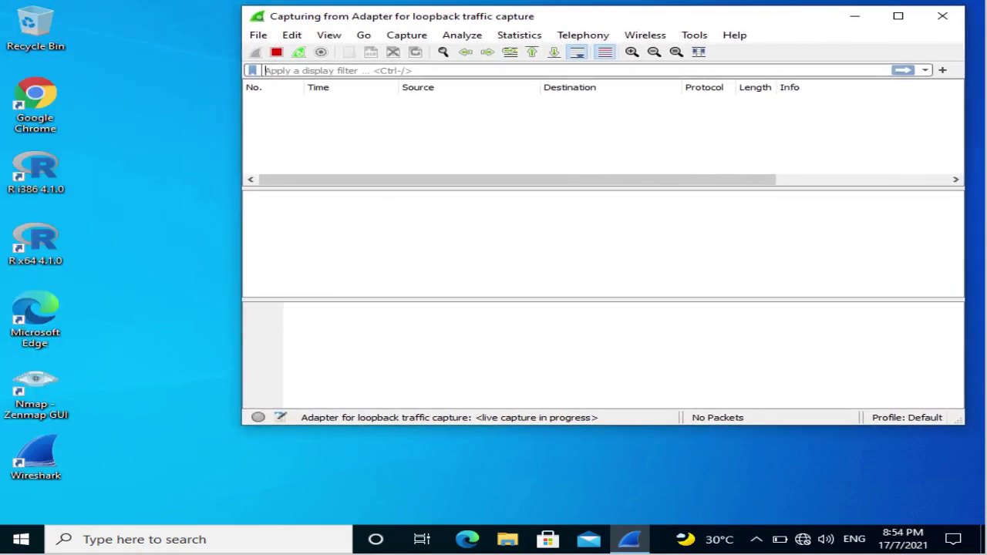
# Open Command Prompt alongside the capture and display the Windows IP configuration with ipconfig.
pyautogui.click(177, 533)
pyautogui.write('cmd')
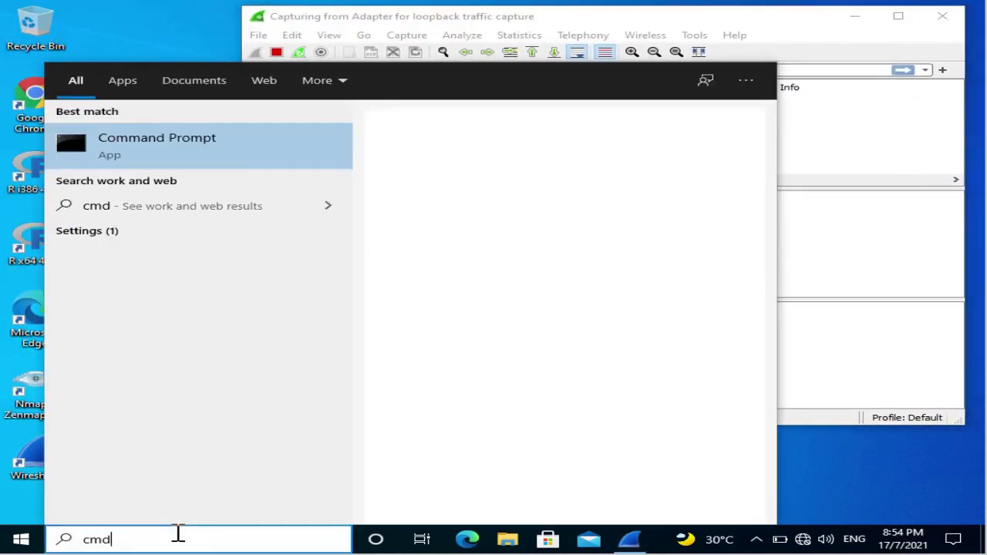
pyautogui.press('Return')
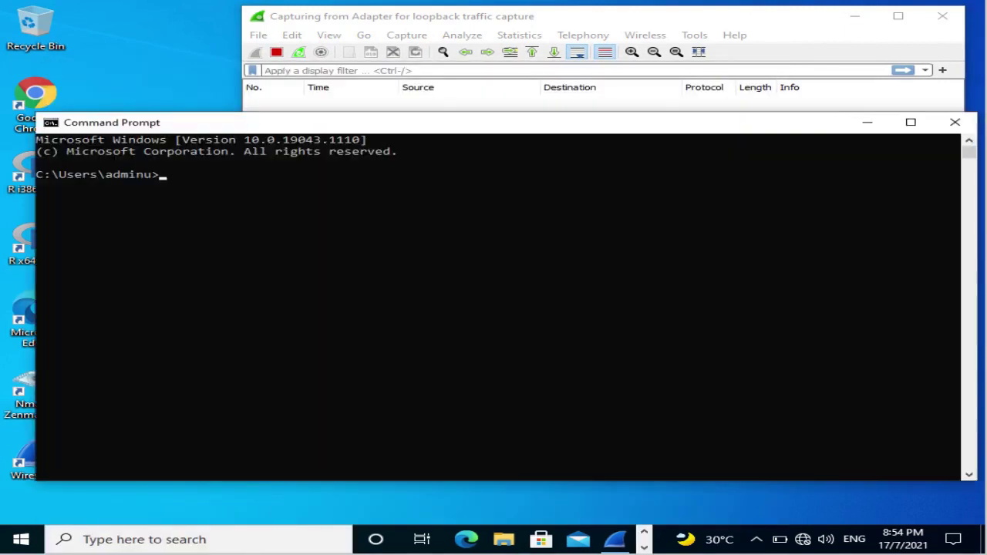
pyautogui.moveTo(466, 131); pyautogui.dragTo(446, 165)
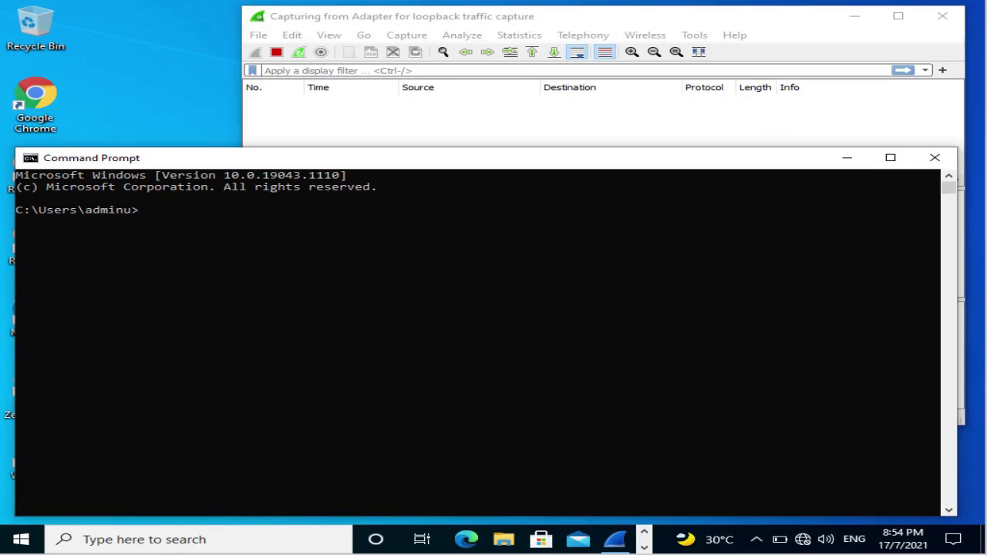
pyautogui.write('ipconfig')
pyautogui.press('Return')
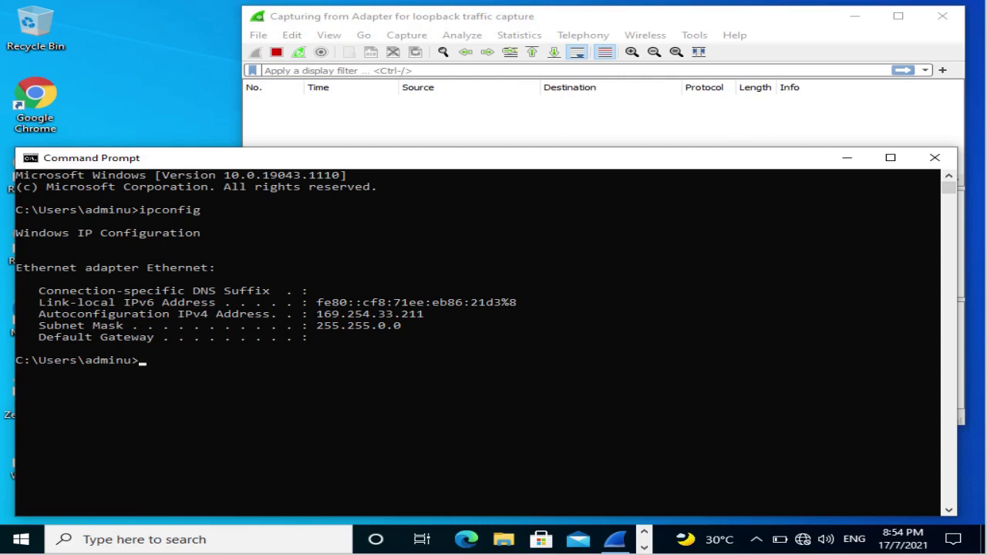
# Run nmap -sS -p80 169.254.33.211, and inspect the captured SYN packet in Wireshark.
pyautogui.write('nmap -sS -p80 169.25')
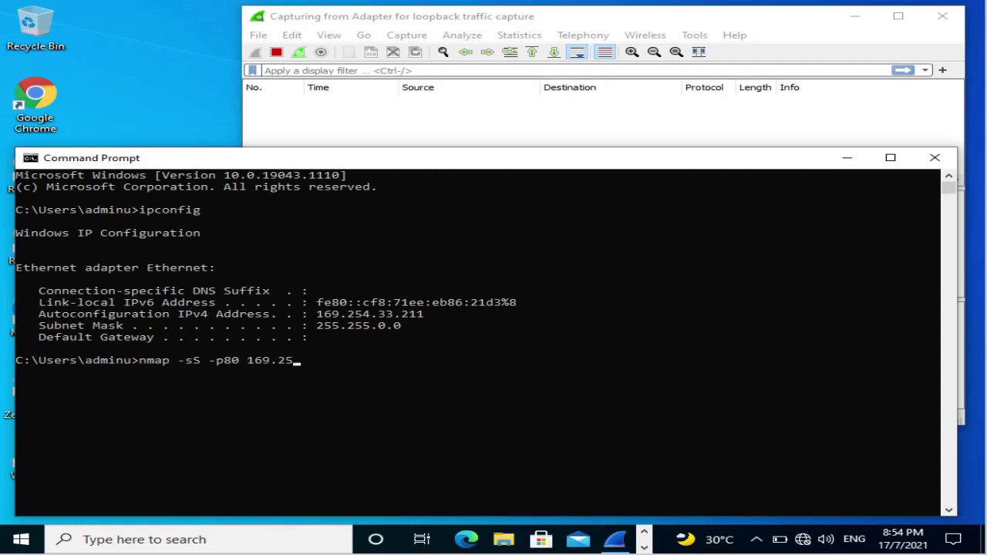
pyautogui.write('4.33.211')
pyautogui.press('Return')
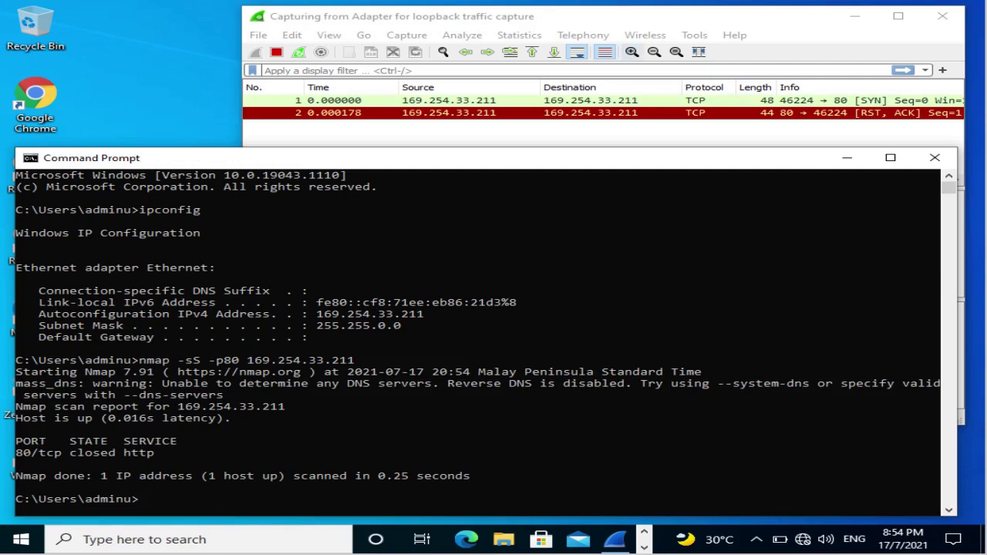
pyautogui.click(634, 69)
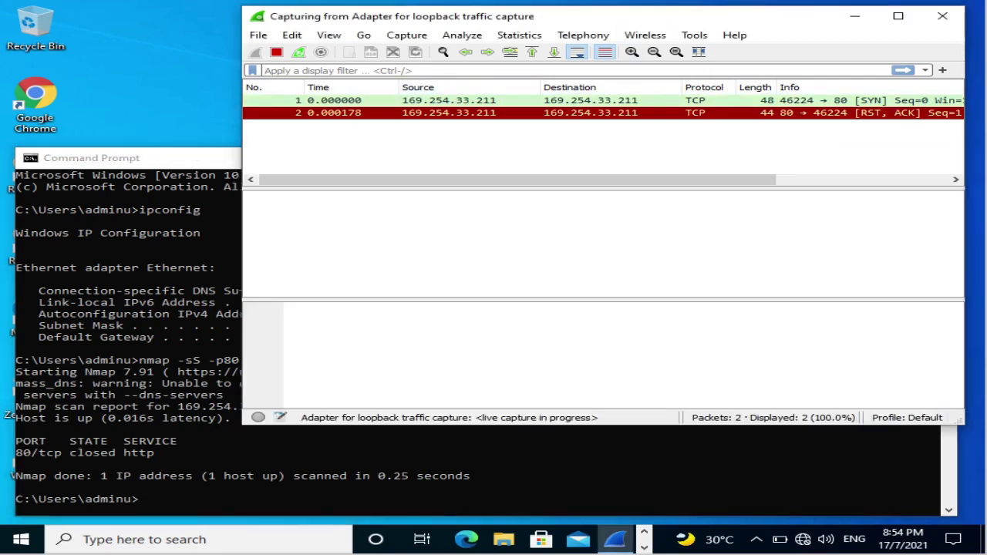
pyautogui.click(463, 100)
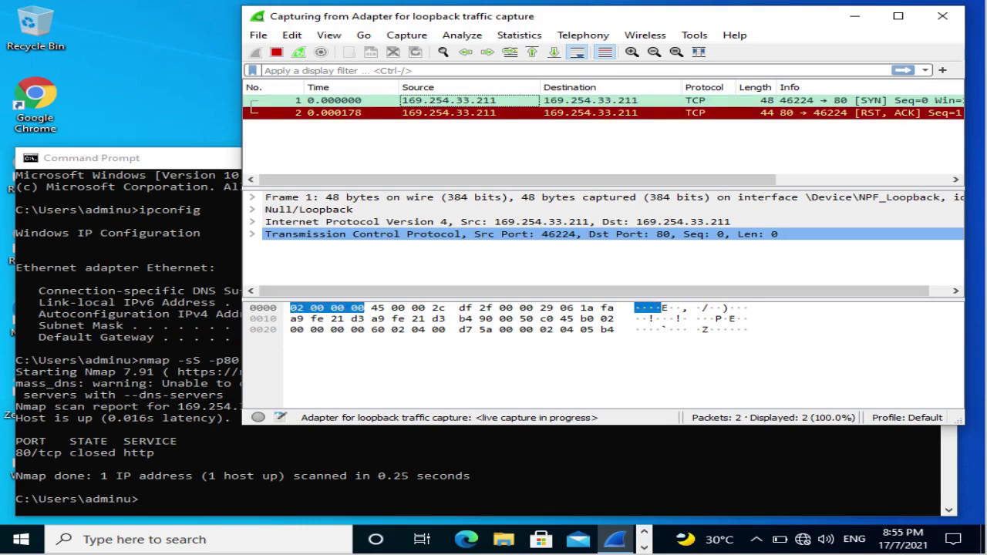
# Switch to Command Prompt and run nping --icmp --data-string "Testing 123" 169.254.33.211.
pyautogui.hotkey('alt', 'Tab')
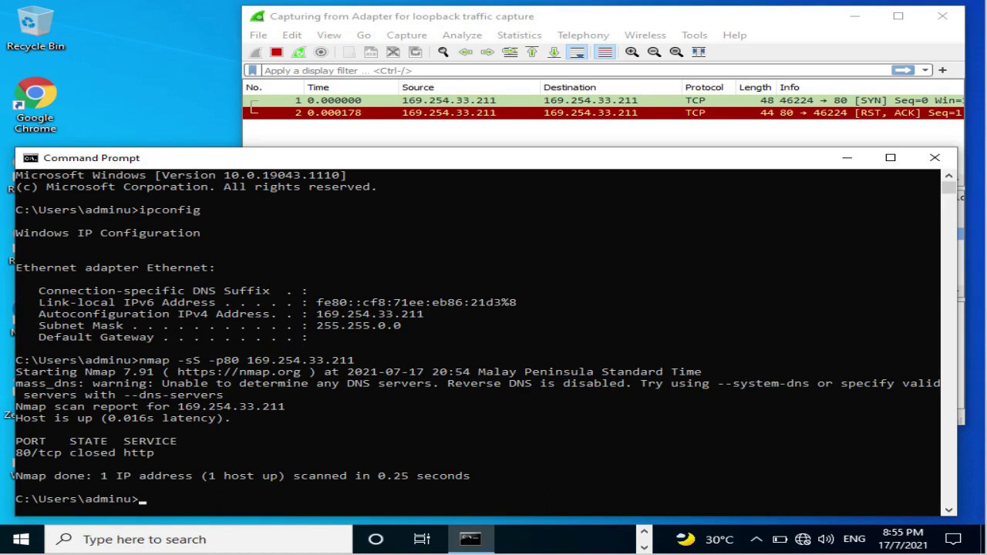
pyautogui.write('nping --icmp')
pyautogui.write('--data-string "')
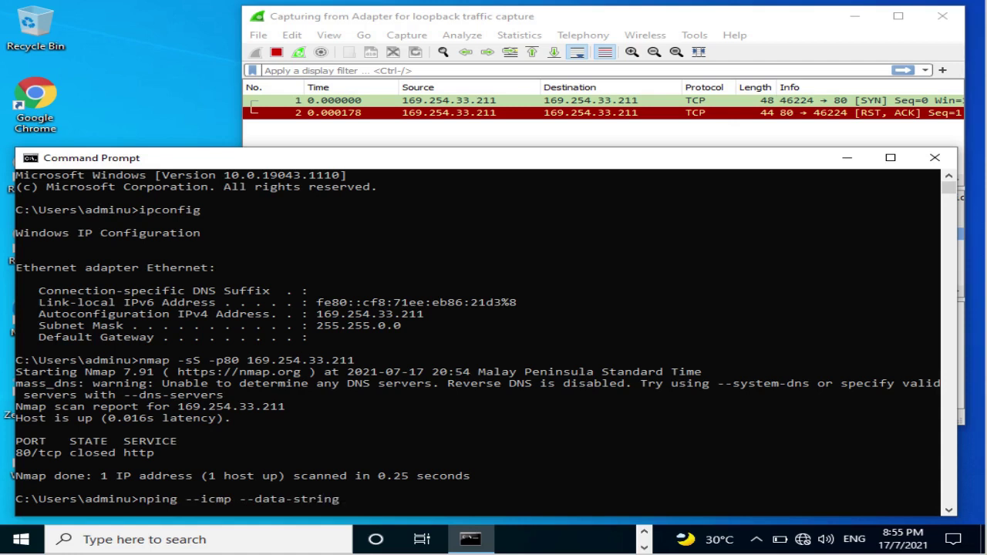
pyautogui.write('Testing 123" 169.25')
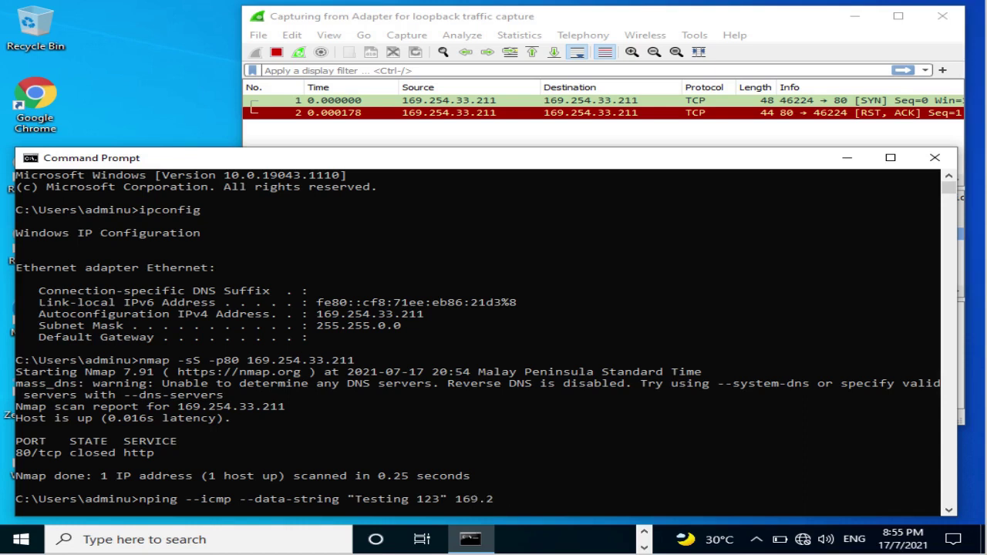
pyautogui.write('4.33.211')
pyautogui.press('Return')
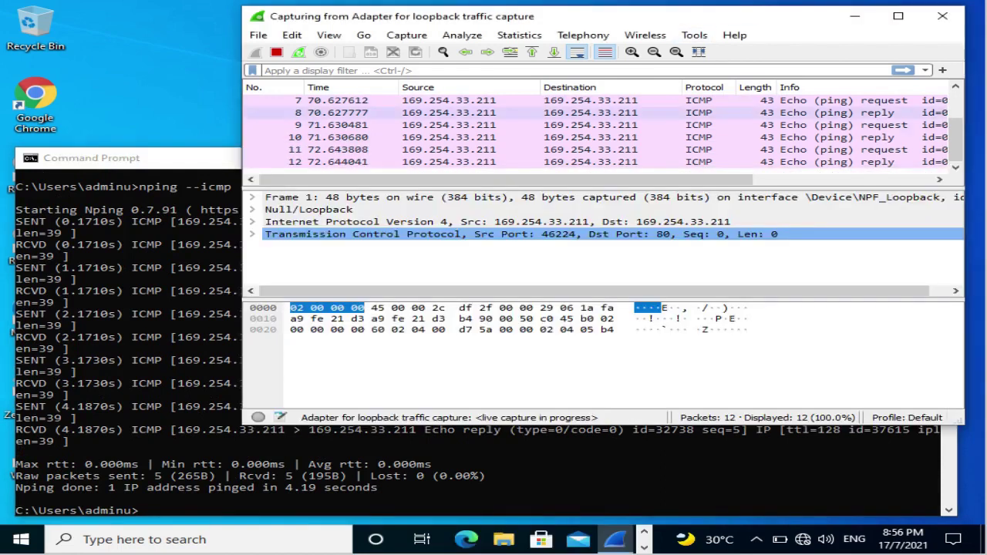
# Examine the packet bytes of the first captured ICMP echo request and its reply for the data string in Wireshark.
pyautogui.moveTo(956, 139)
pyautogui.mouseDown()
pyautogui.moveTo(956, 113)
pyautogui.moveTo(955, 122)
pyautogui.mouseUp()
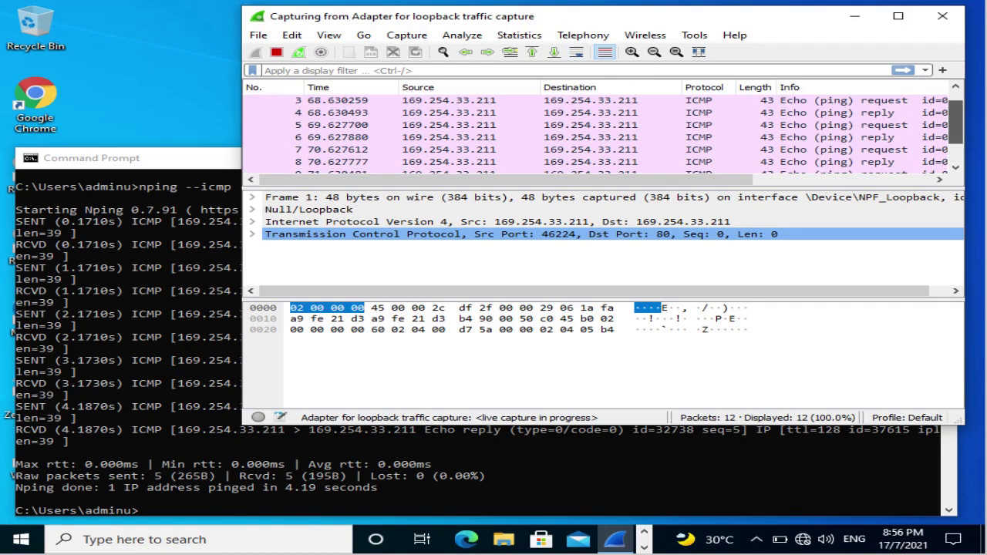
pyautogui.click(818, 101)
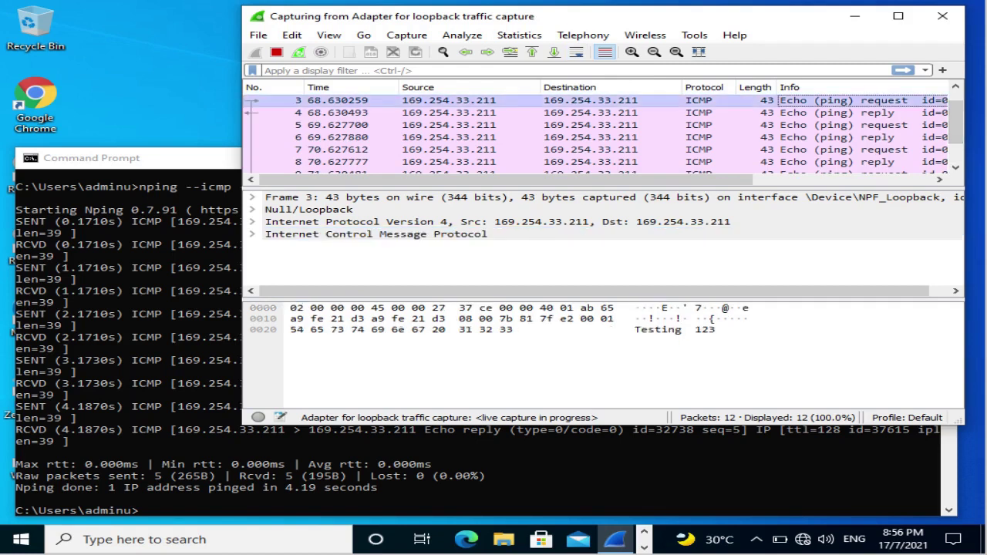
pyautogui.click(339, 330)
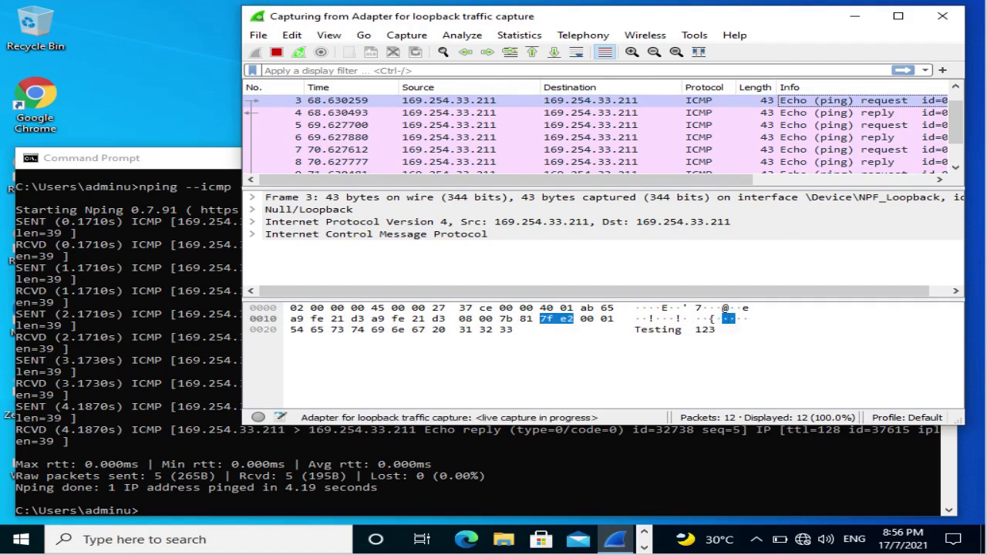
pyautogui.click(756, 113)
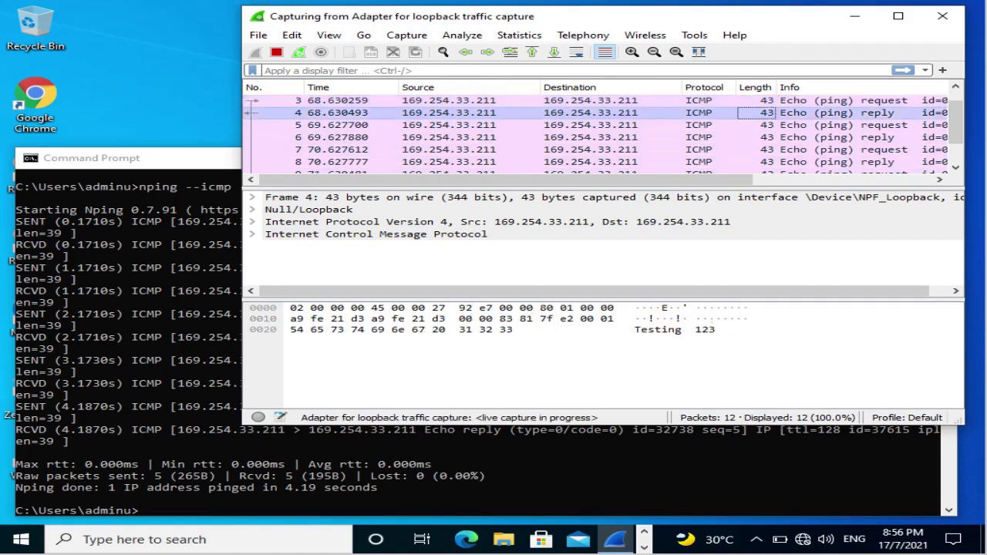